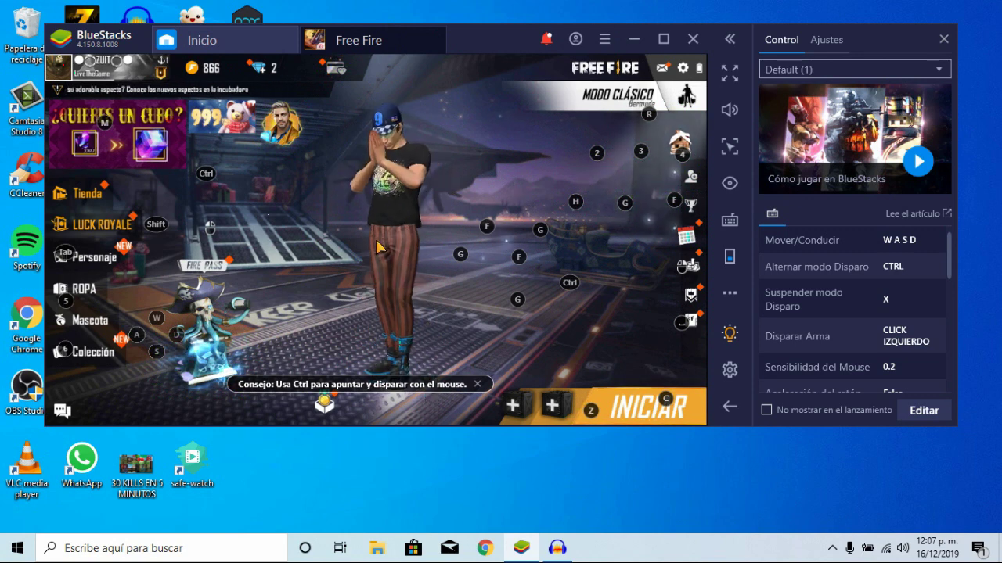
Try the 1280 x 720 resolution in the emulator's display settings, return to Restaurar sistema (1280 x 720) and close the settings.
click(606, 38)
click(607, 38)
click(605, 39)
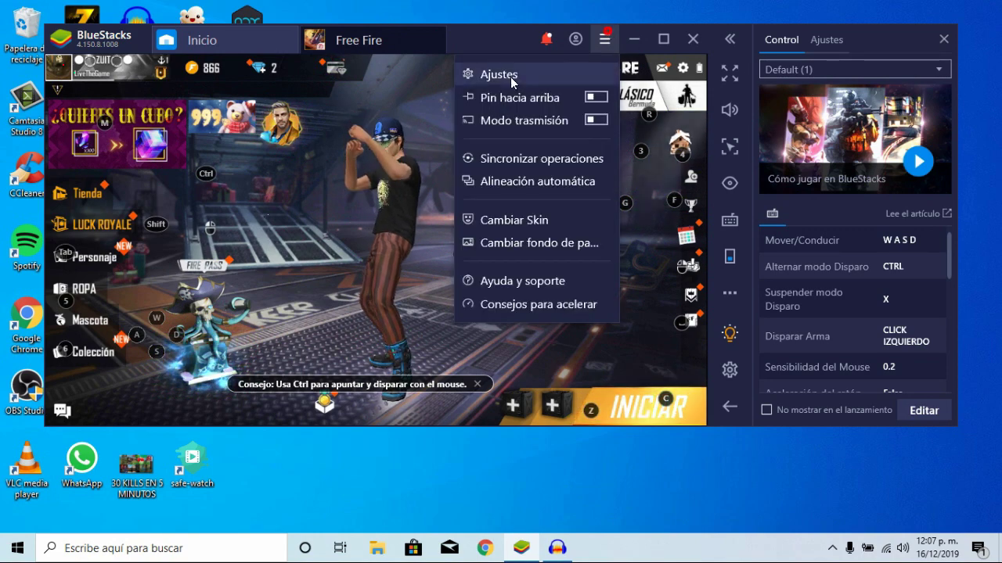
click(479, 38)
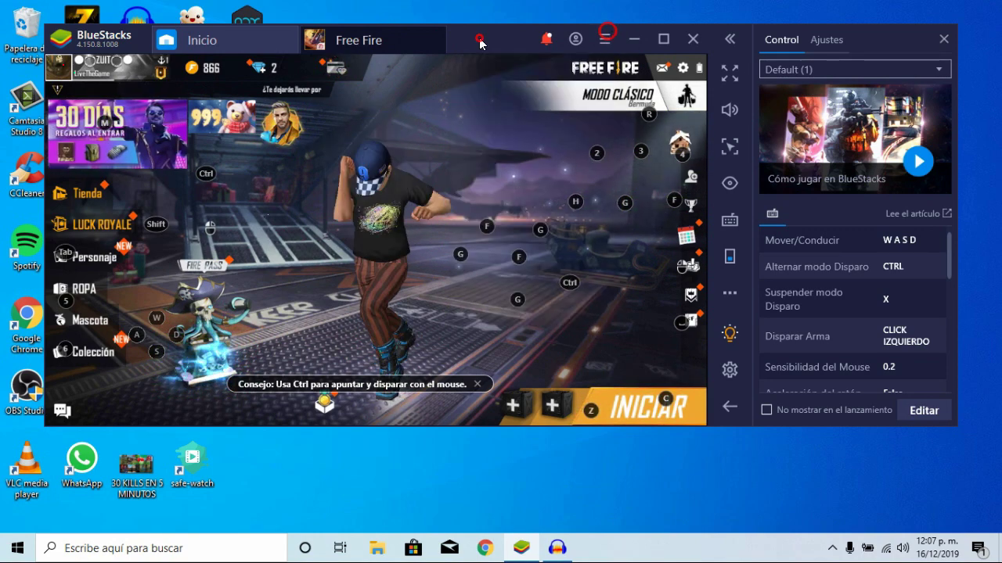
click(603, 39)
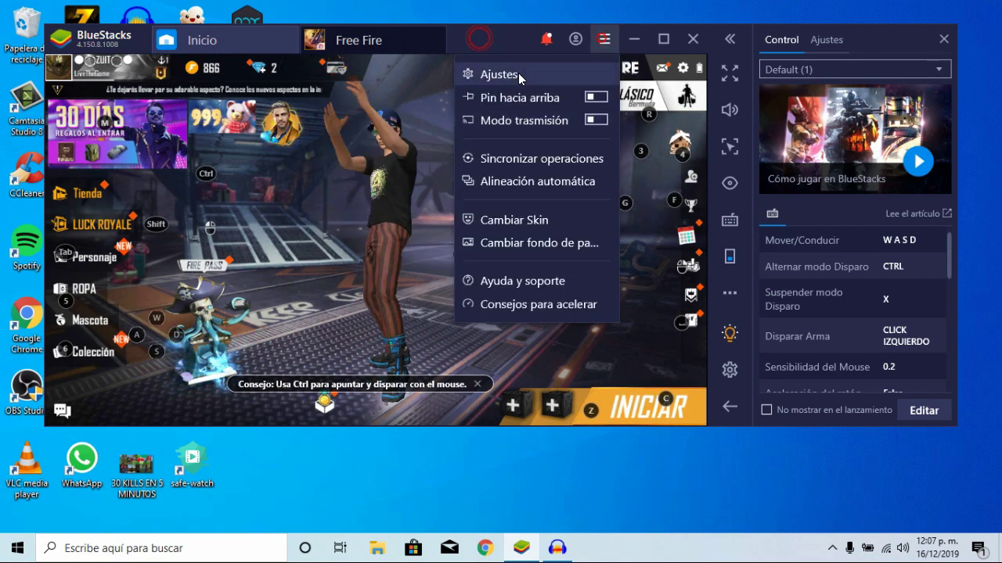
click(489, 73)
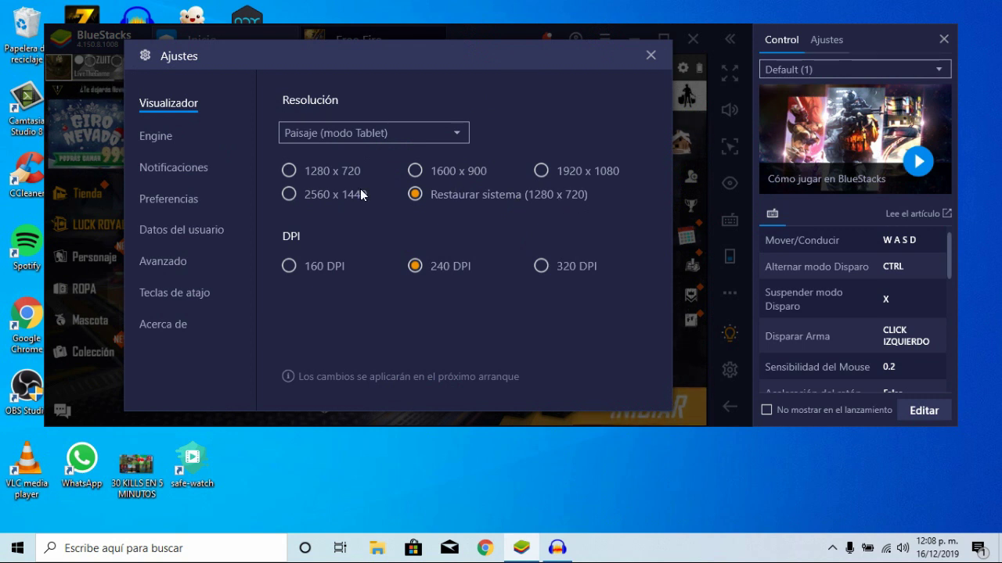
click(289, 172)
click(415, 195)
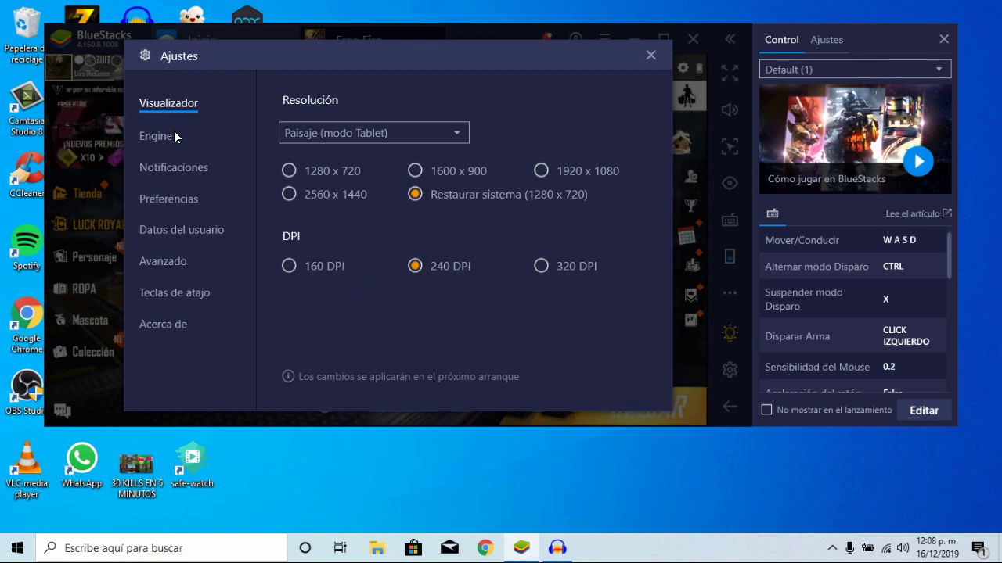
click(650, 55)
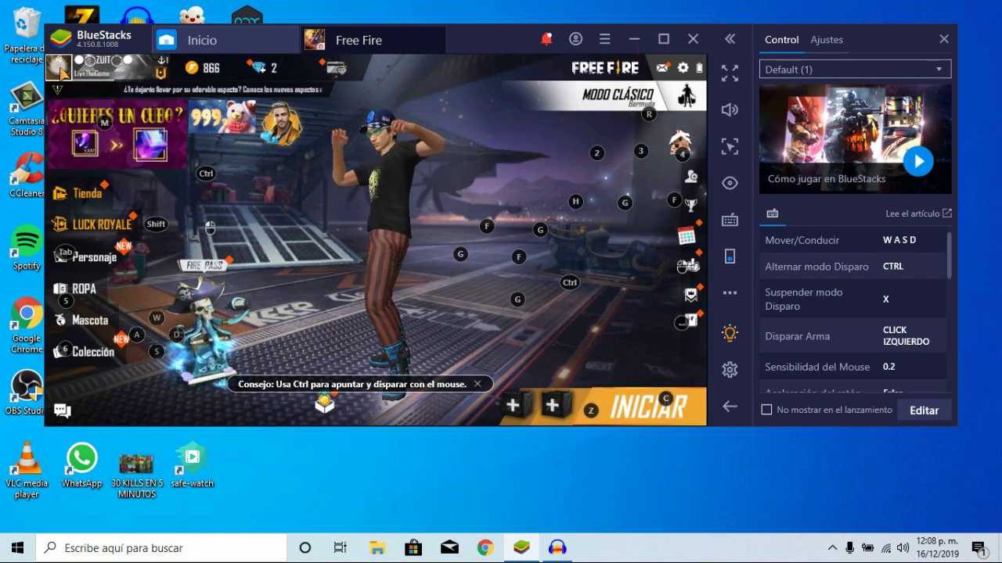
View the player profile in Free Fire and return to the game lobby.
click(338, 188)
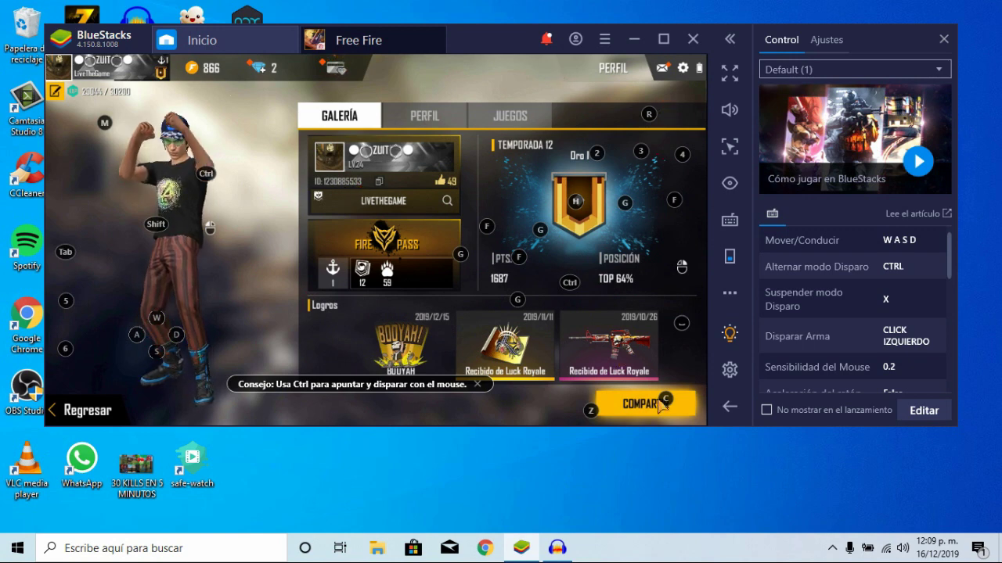
click(102, 412)
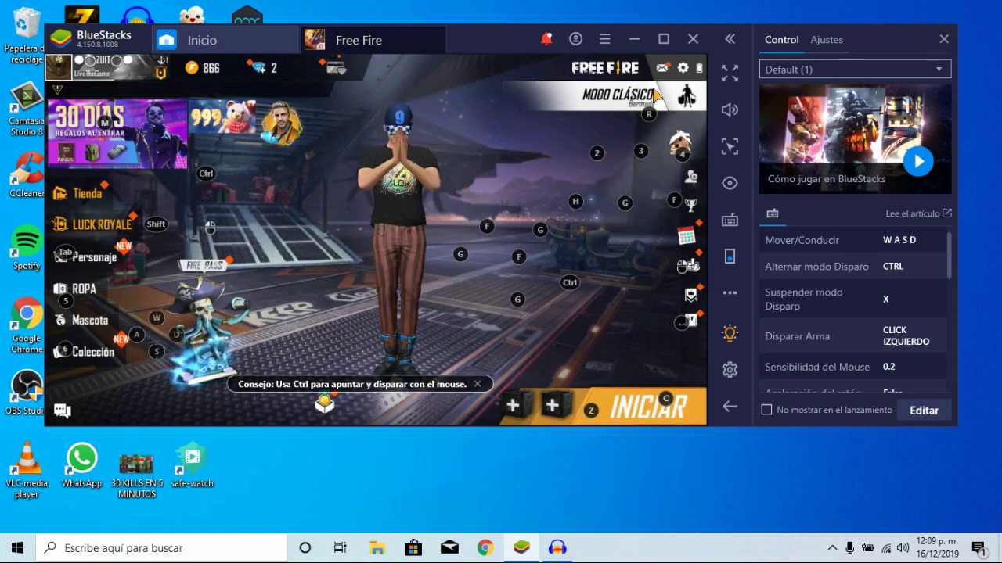
Choose OpenGL as the graphics mode in the emulator's Engine settings.
click(607, 41)
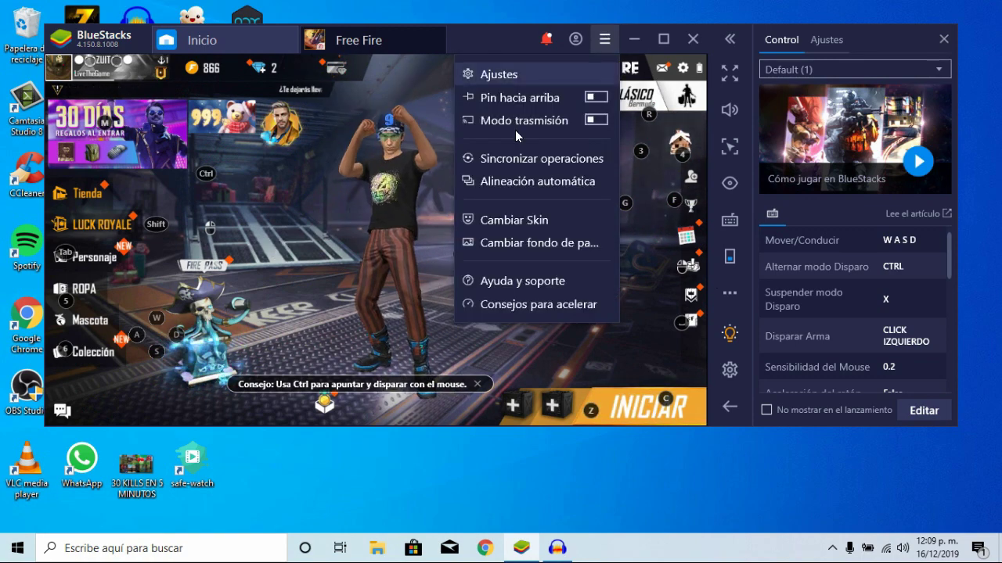
click(525, 83)
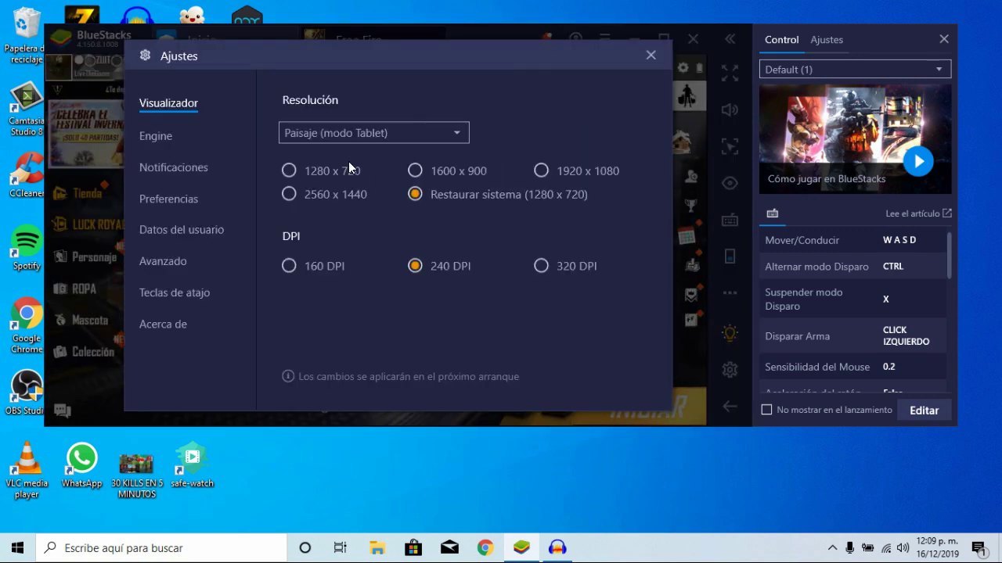
click(163, 136)
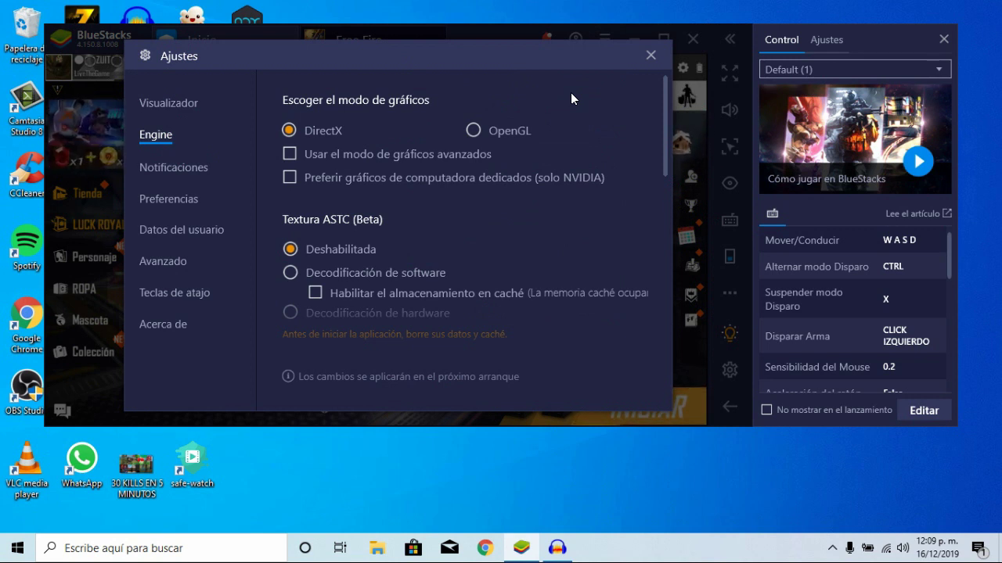
click(474, 130)
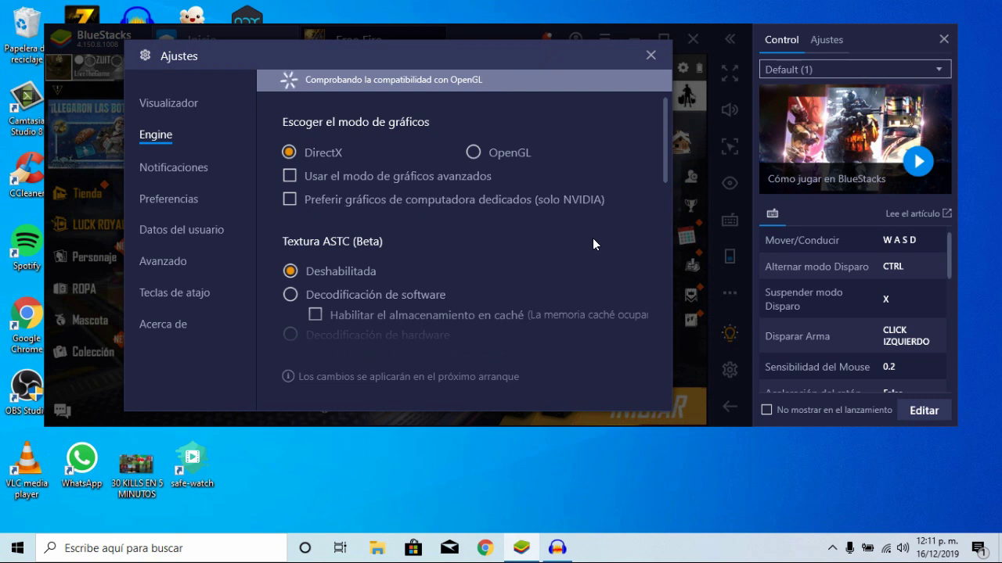
Examine the performance presets offered under Rendimiento without choosing a different one.
scroll(593, 238, down, 1)
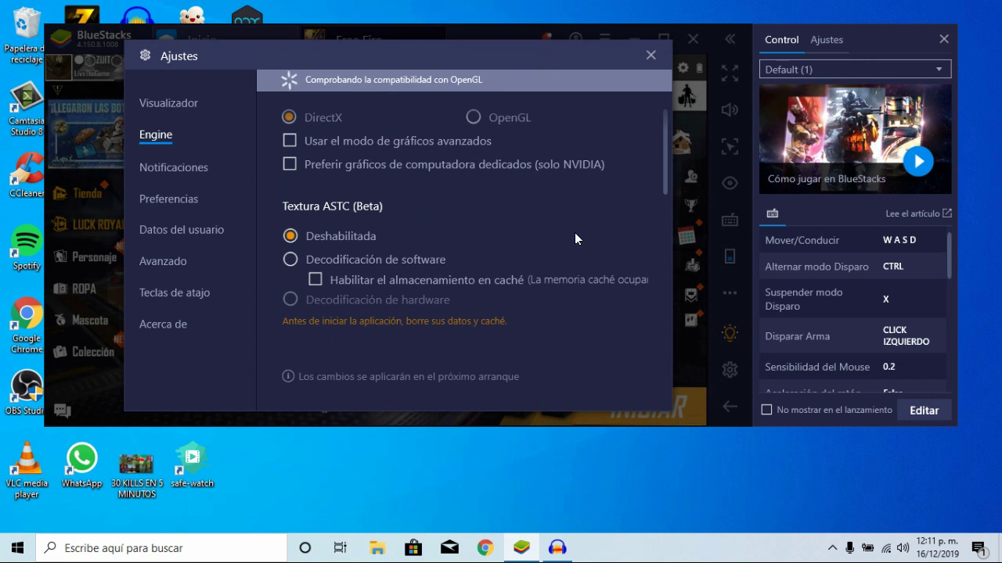
scroll(576, 232, down, 1)
scroll(575, 232, down, 2)
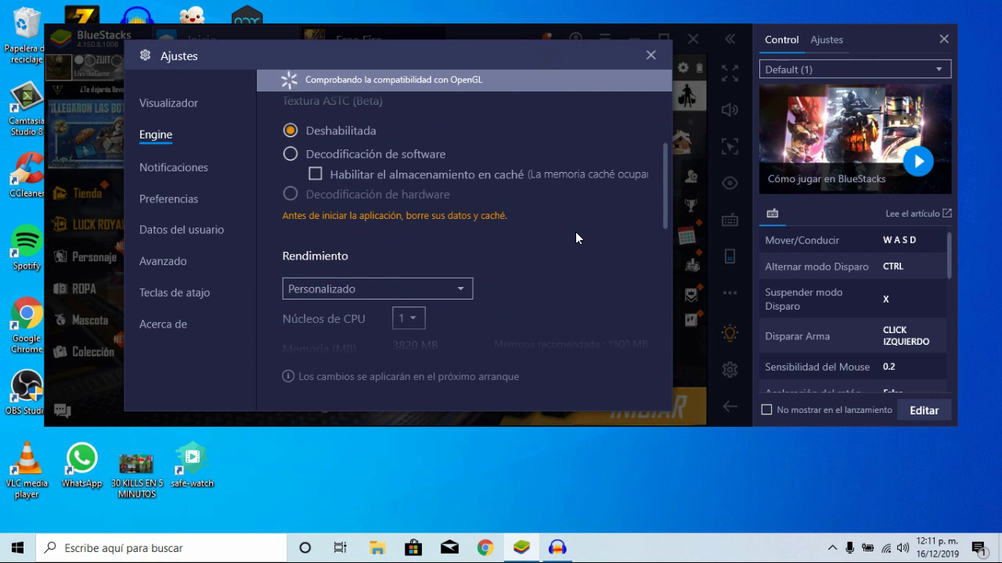
scroll(569, 237, down, 1)
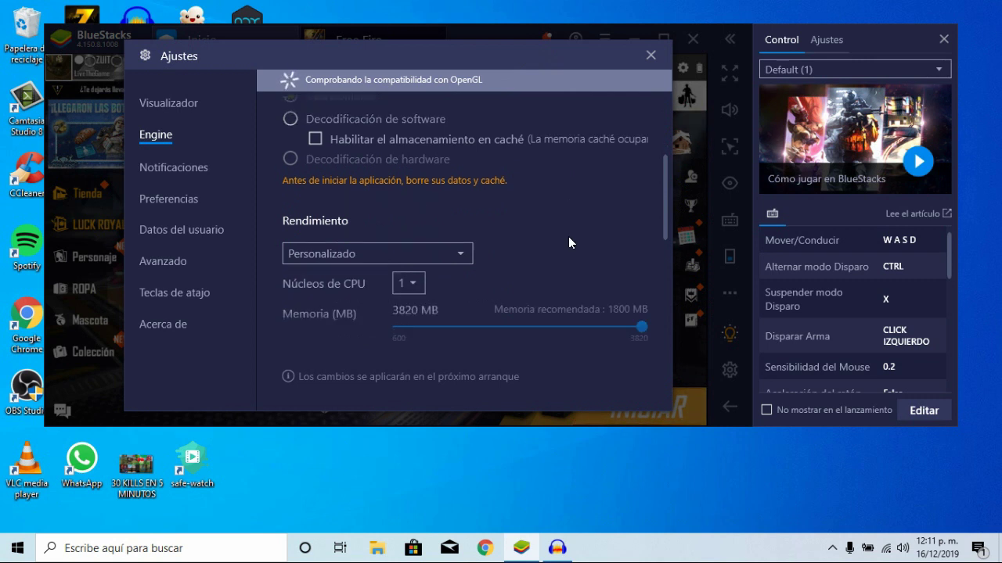
scroll(568, 237, down, 1)
click(466, 218)
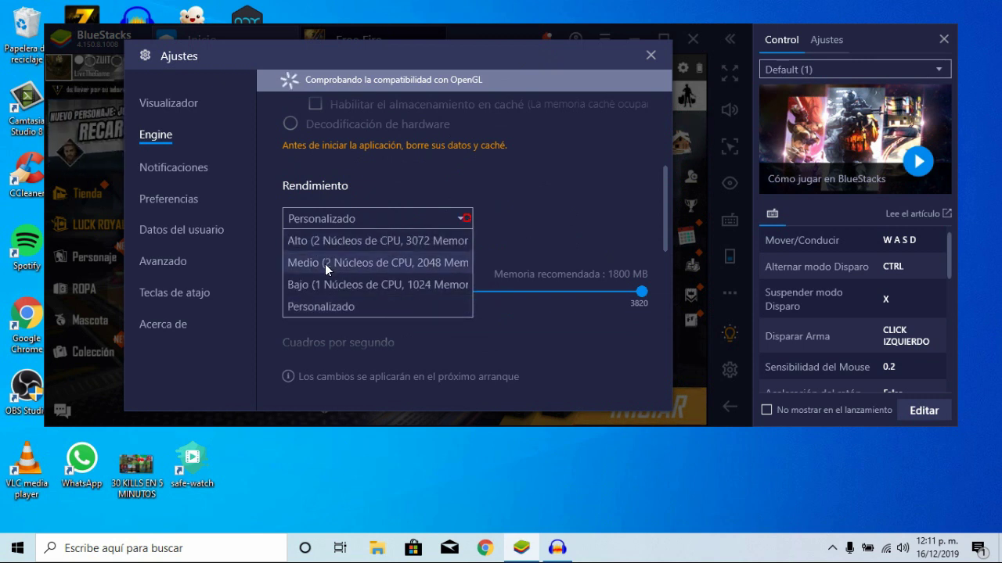
click(508, 181)
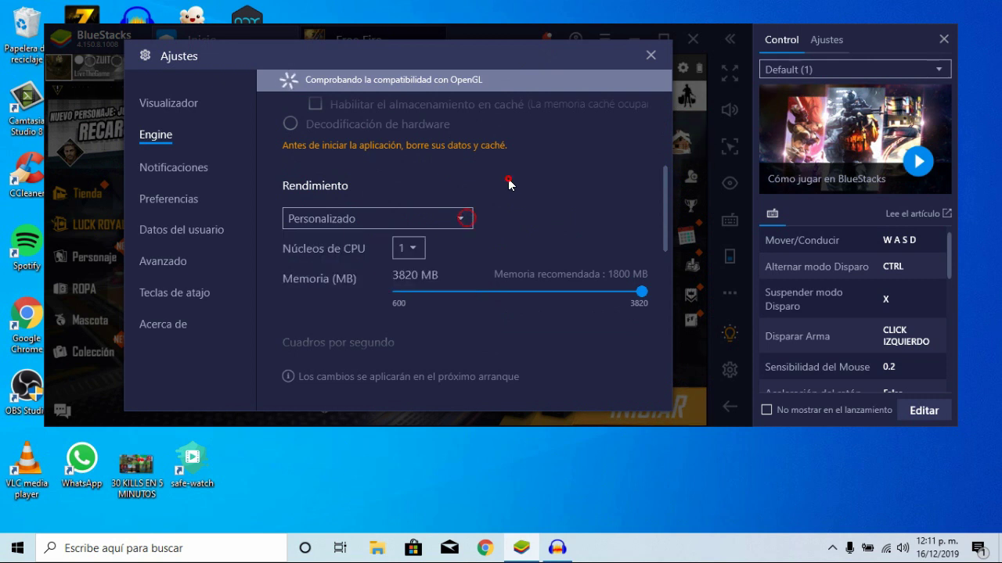
Examine the available choices for the number of CPU cores.
scroll(526, 189, down, 1)
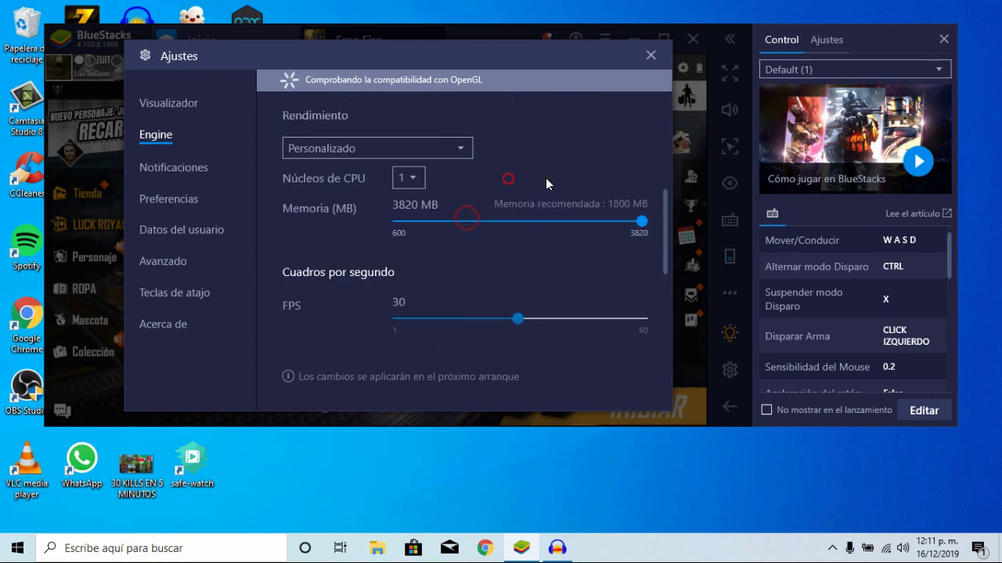
click(419, 178)
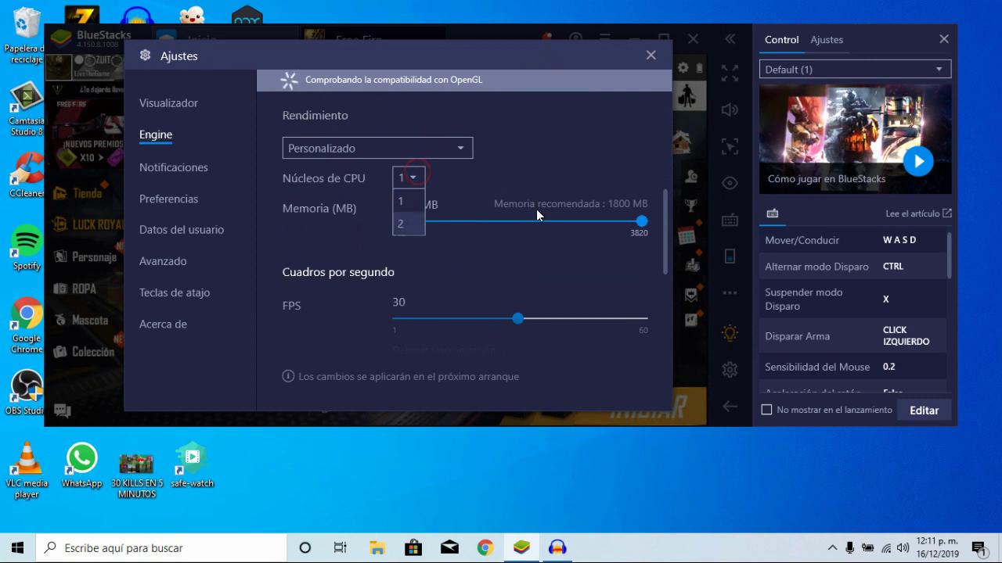
click(413, 180)
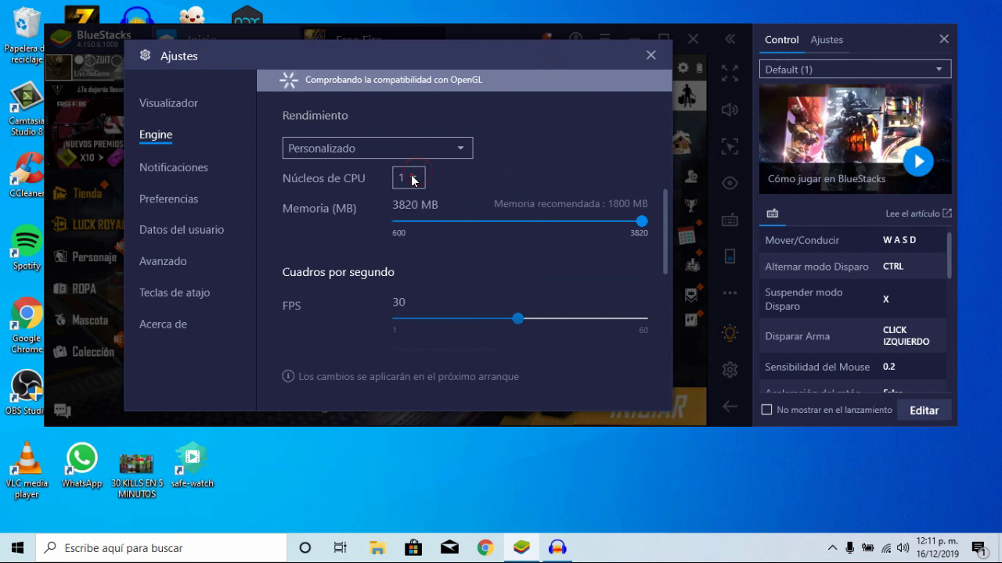
click(414, 180)
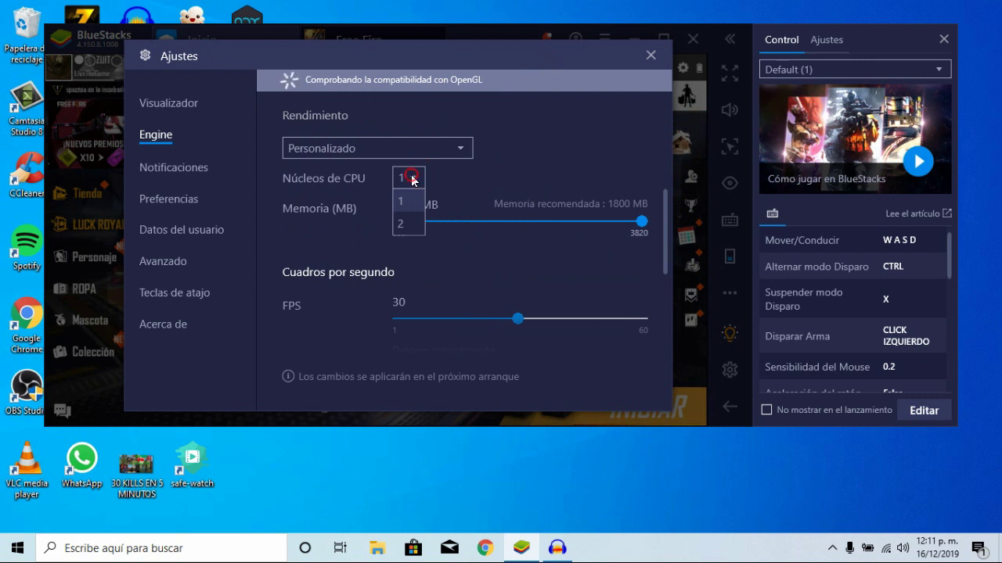
click(413, 180)
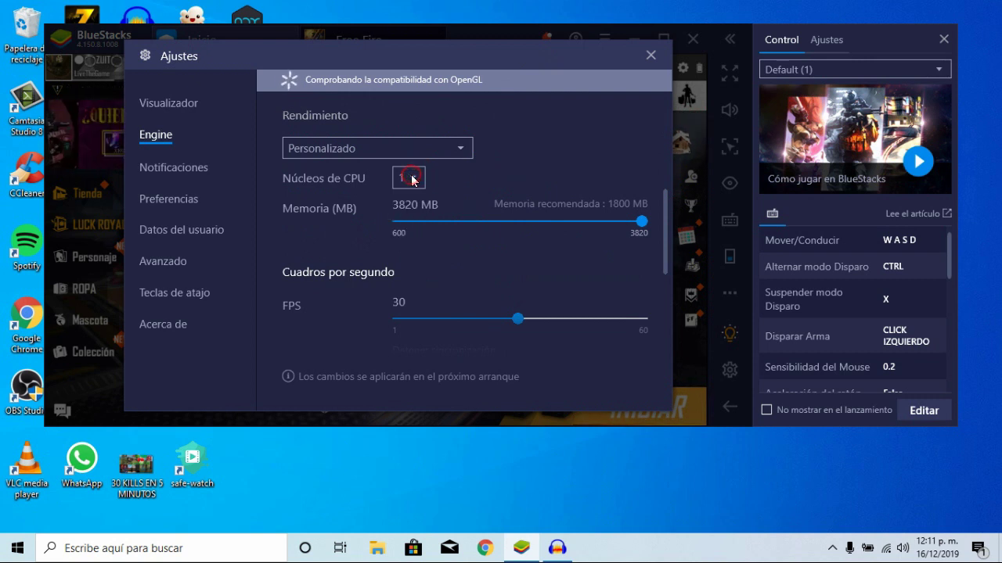
click(413, 180)
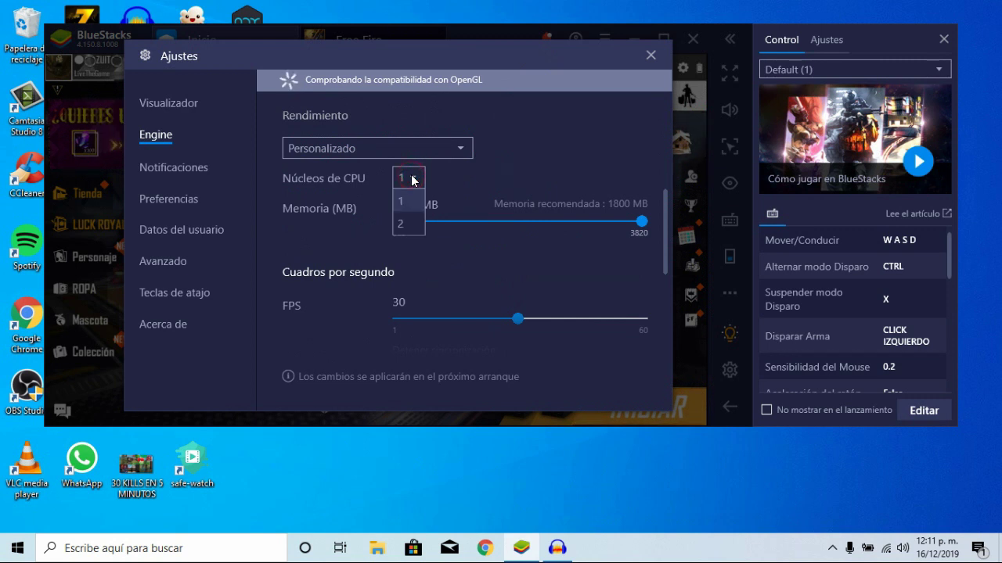
click(413, 180)
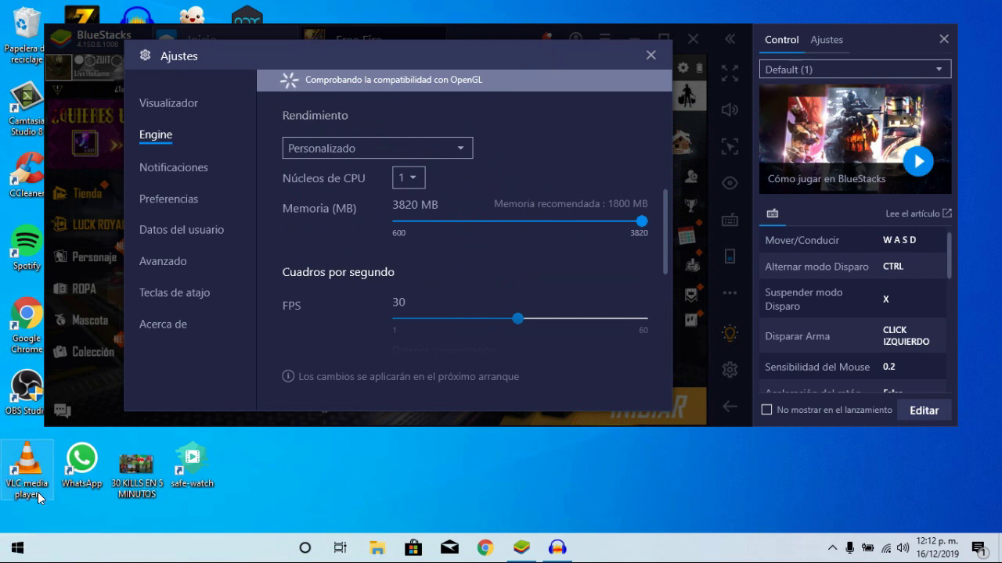
click(17, 552)
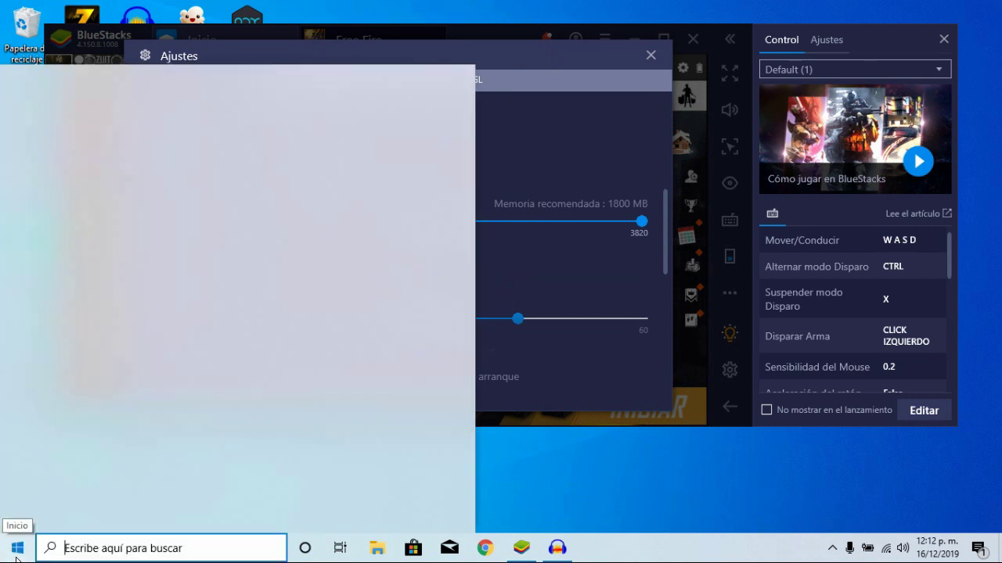
click(16, 555)
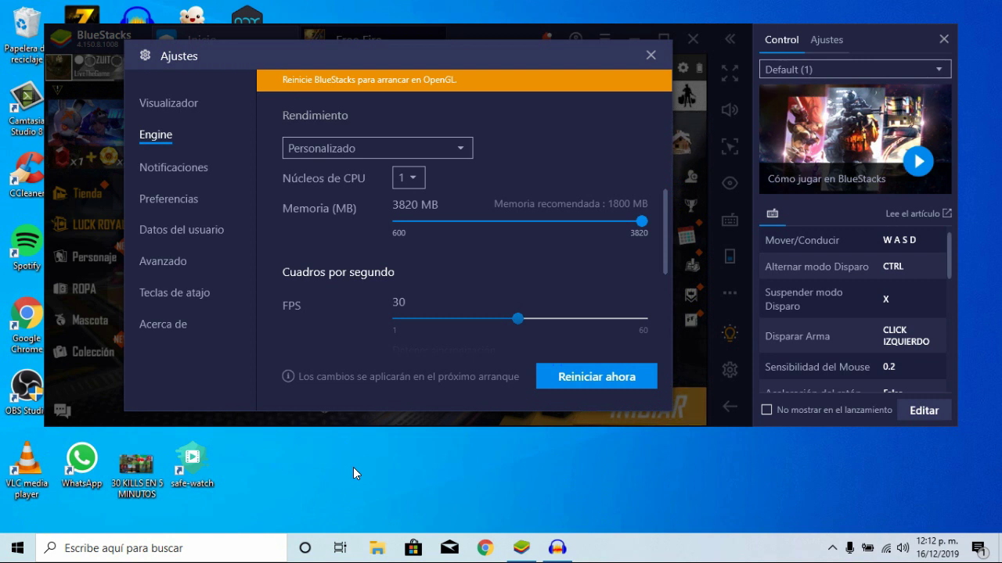
Set the number of CPU cores to 1.
click(418, 179)
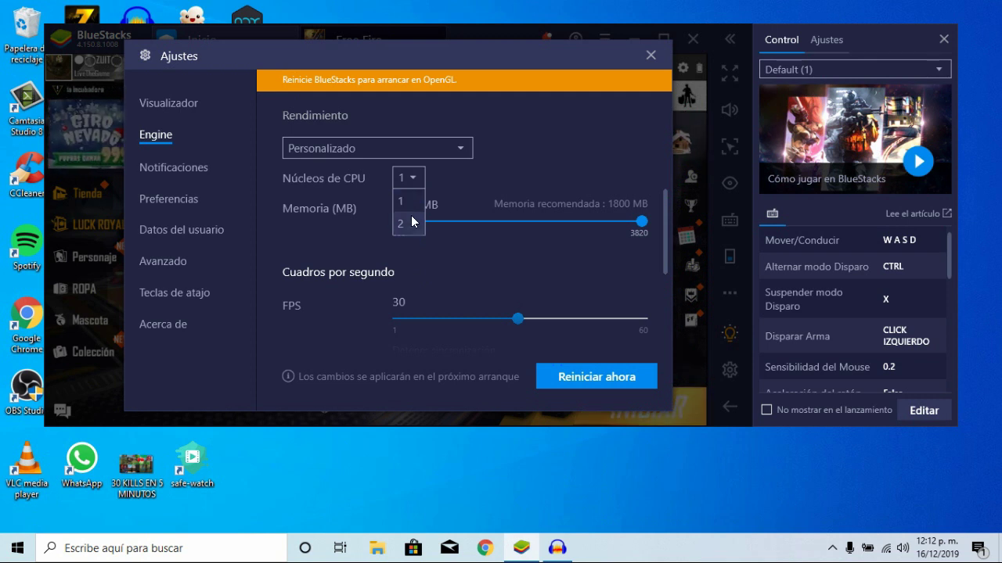
click(412, 202)
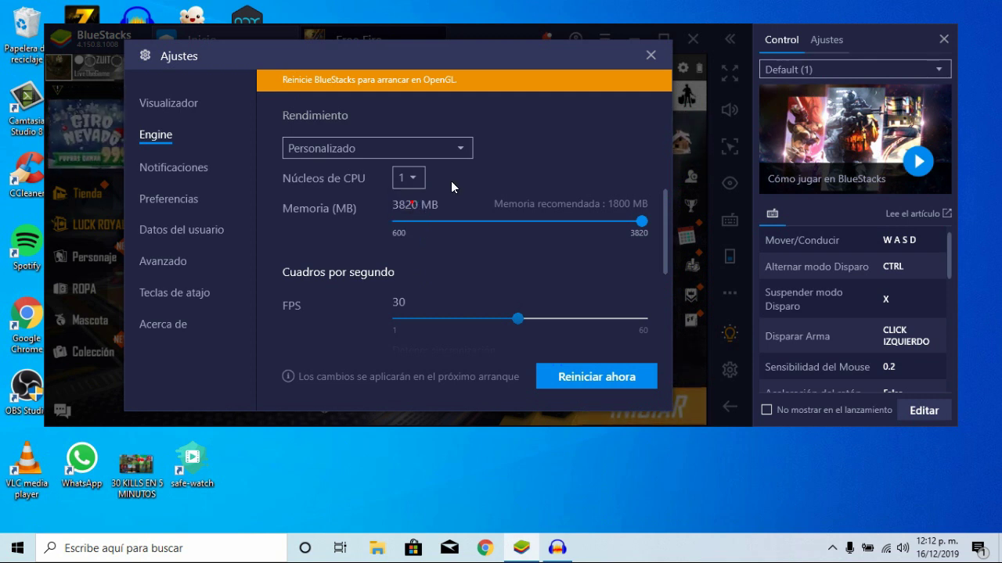
click(488, 165)
Try memory allocations of 2272 MB and 1472 MB in the Engine settings, returning the value to 3820 MB each time.
scroll(503, 180, up, 3)
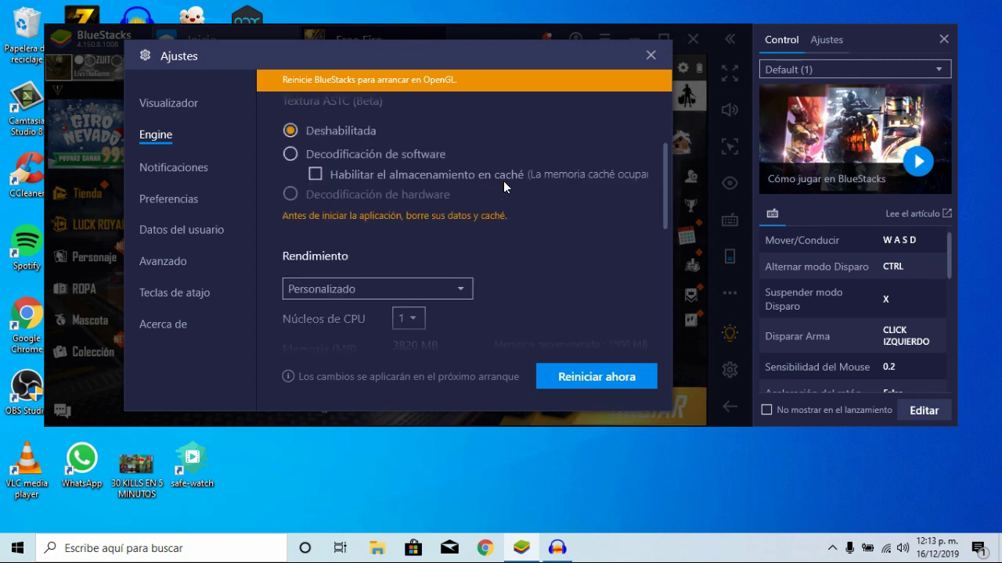
scroll(504, 183, down, 3)
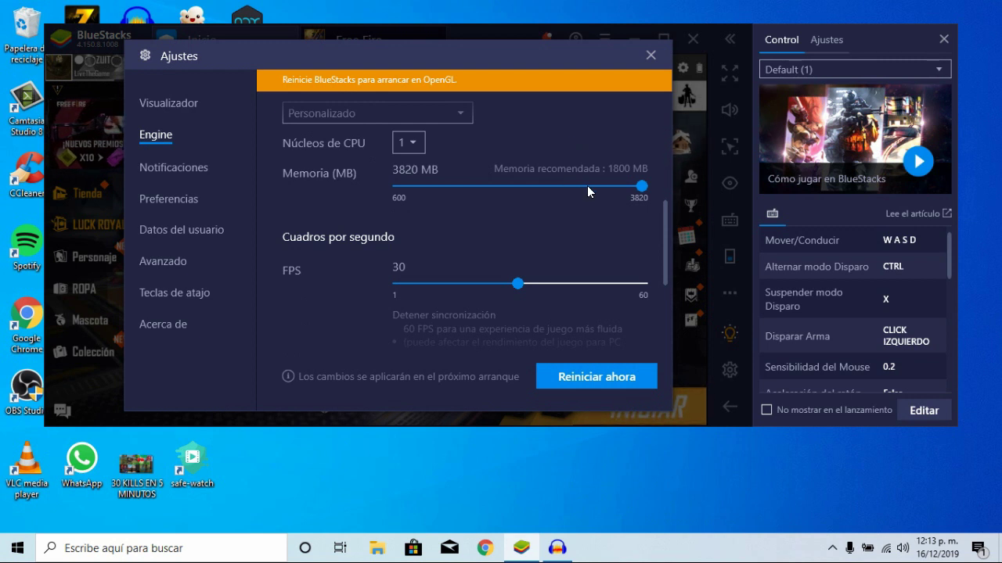
drag(643, 186, 655, 189)
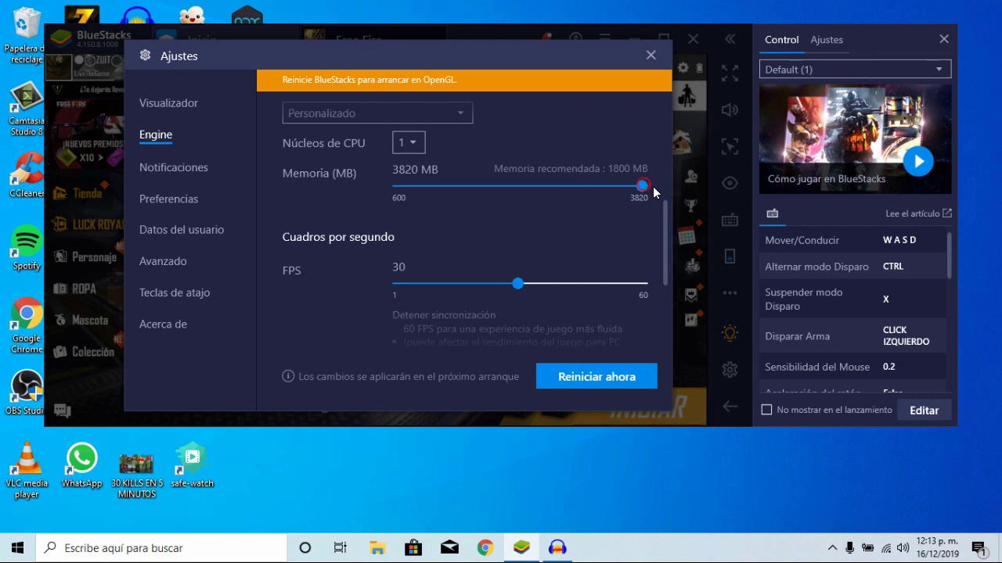
click(648, 188)
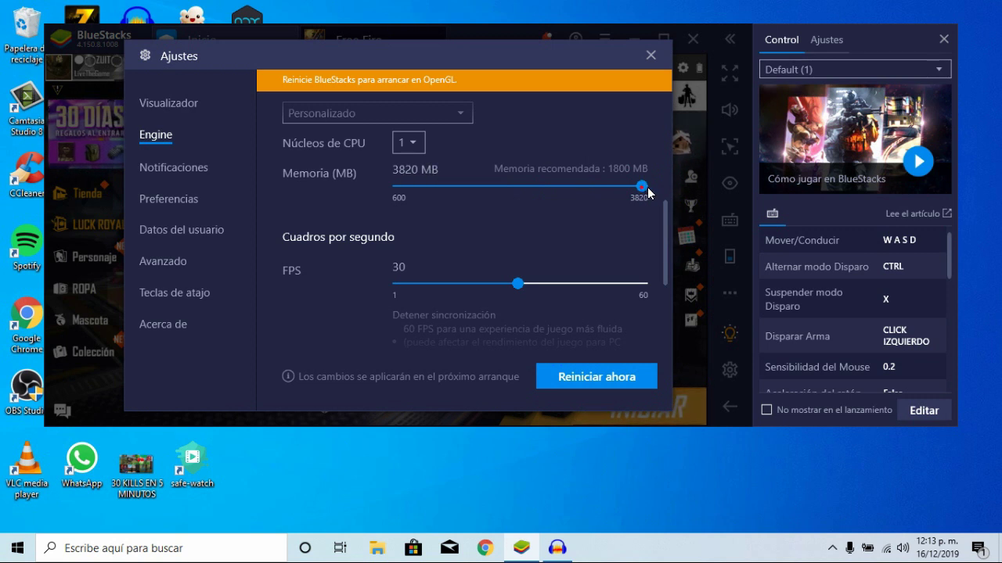
click(563, 187)
drag(641, 186, 524, 186)
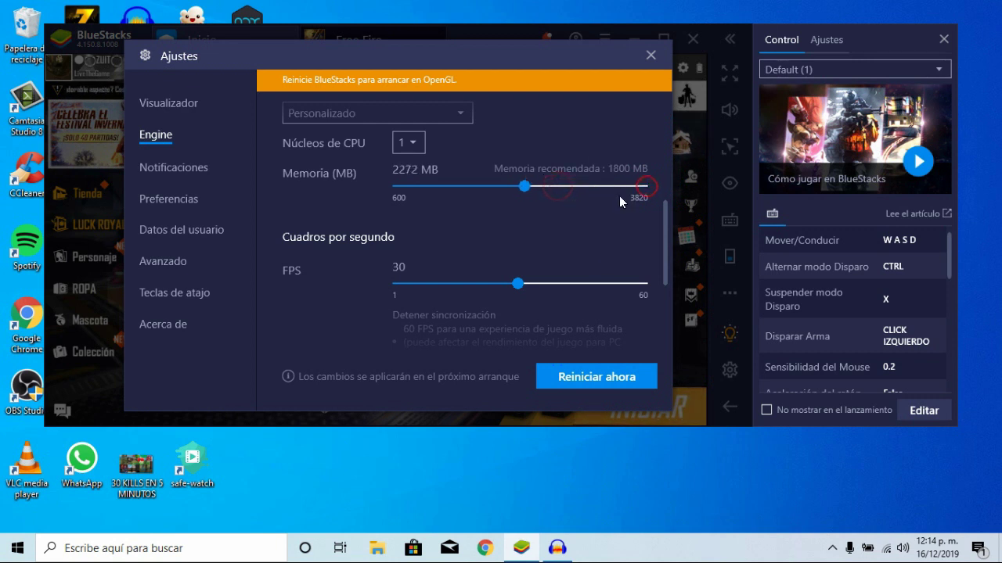
drag(525, 186, 660, 197)
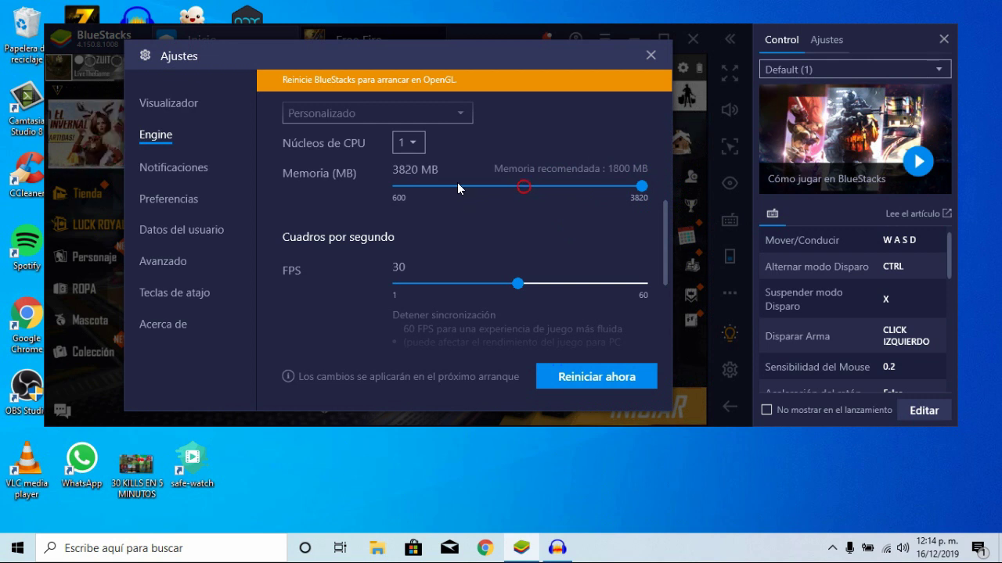
drag(642, 188, 463, 187)
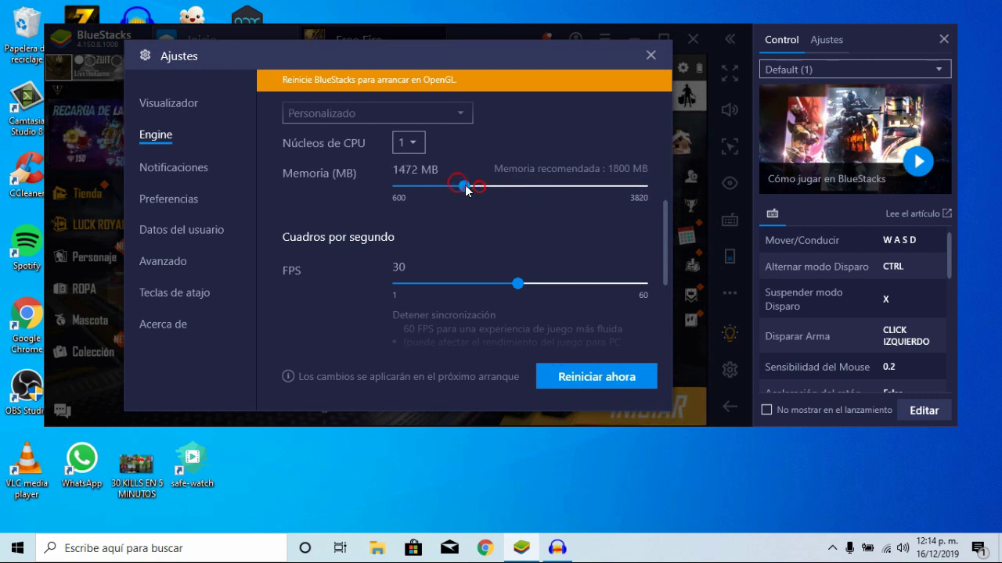
drag(501, 193, 697, 190)
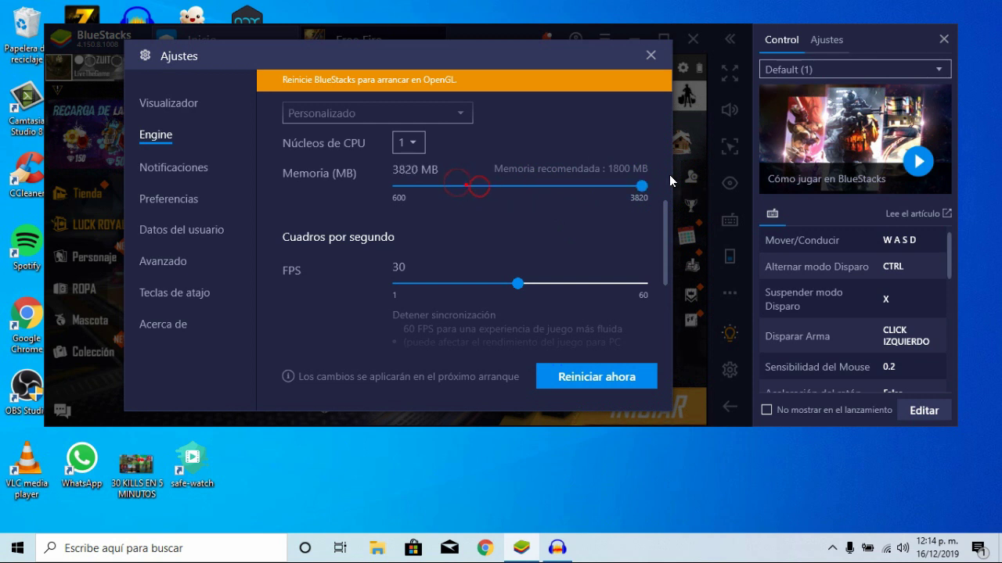
Try a memory allocation of 2712 MB and restore it to the 3820 MB maximum.
scroll(605, 136, up, 1)
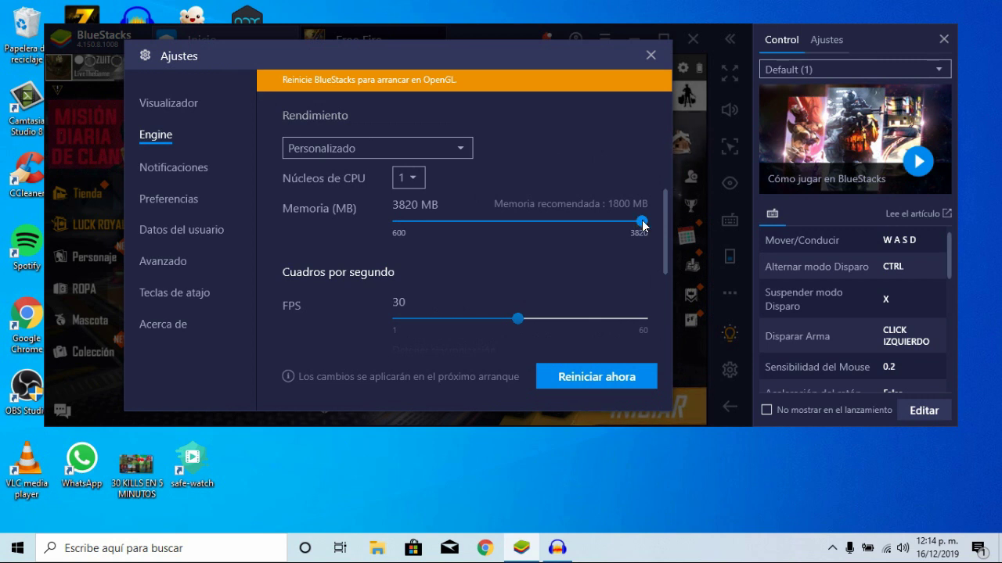
drag(643, 223, 559, 216)
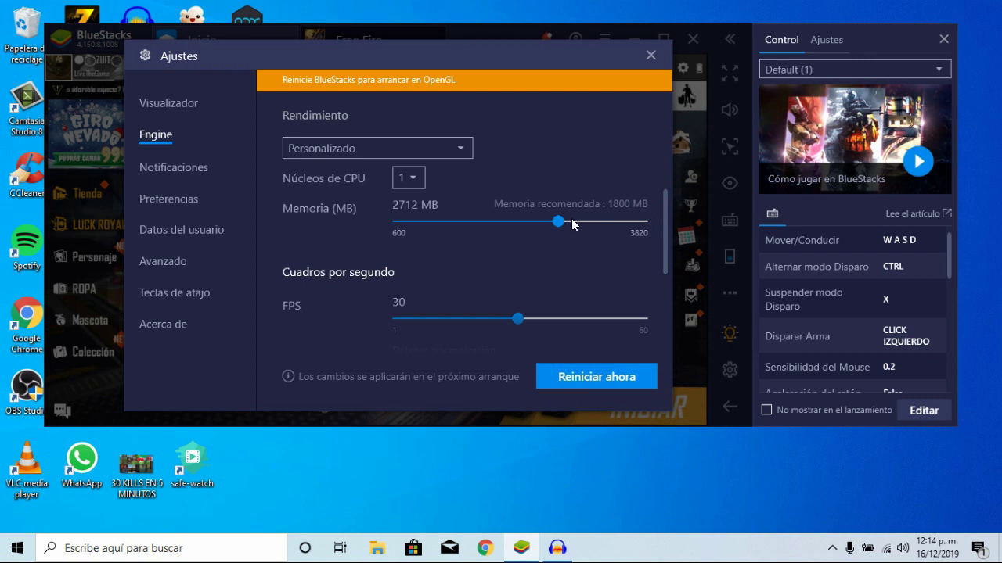
drag(557, 221, 645, 222)
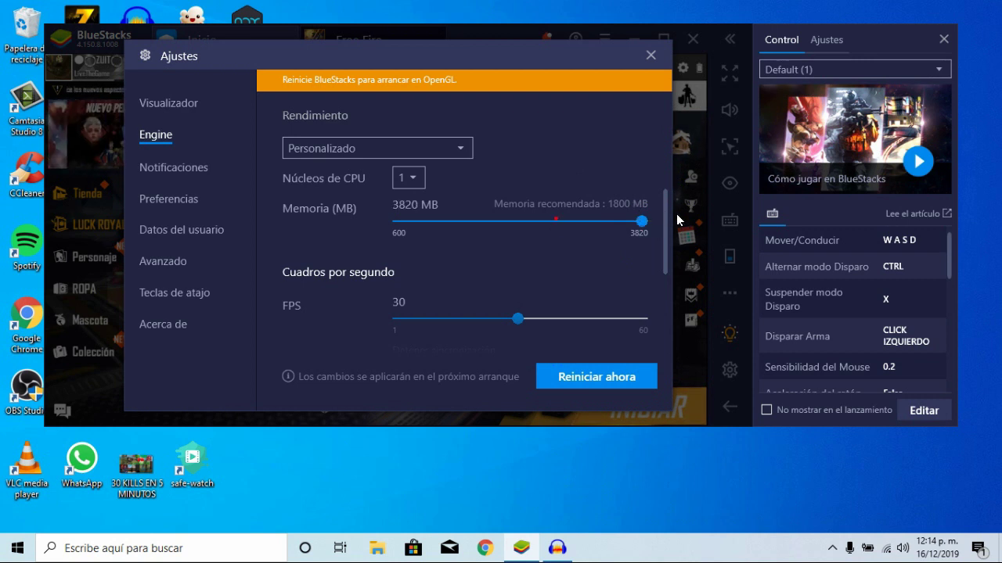
click(565, 174)
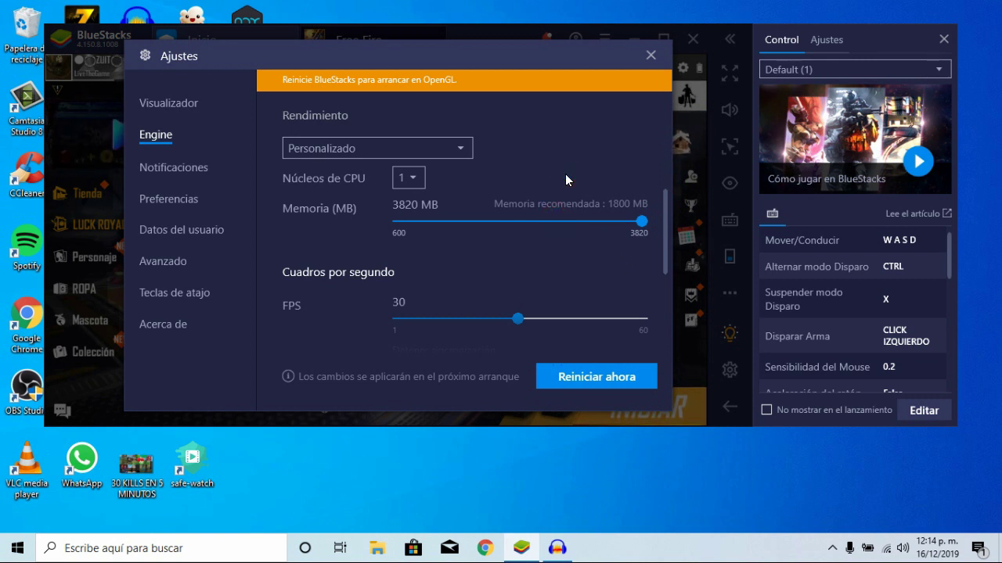
click(642, 222)
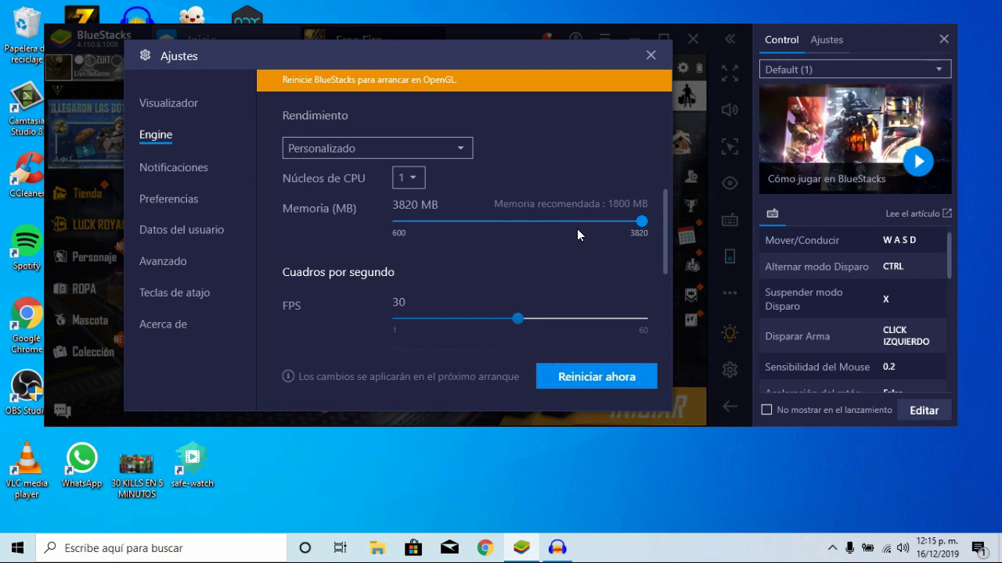
Try frame rates of 60, 31 and 20 FPS and set the value back to 30 FPS.
scroll(493, 287, down, 1)
scroll(492, 288, down, 1)
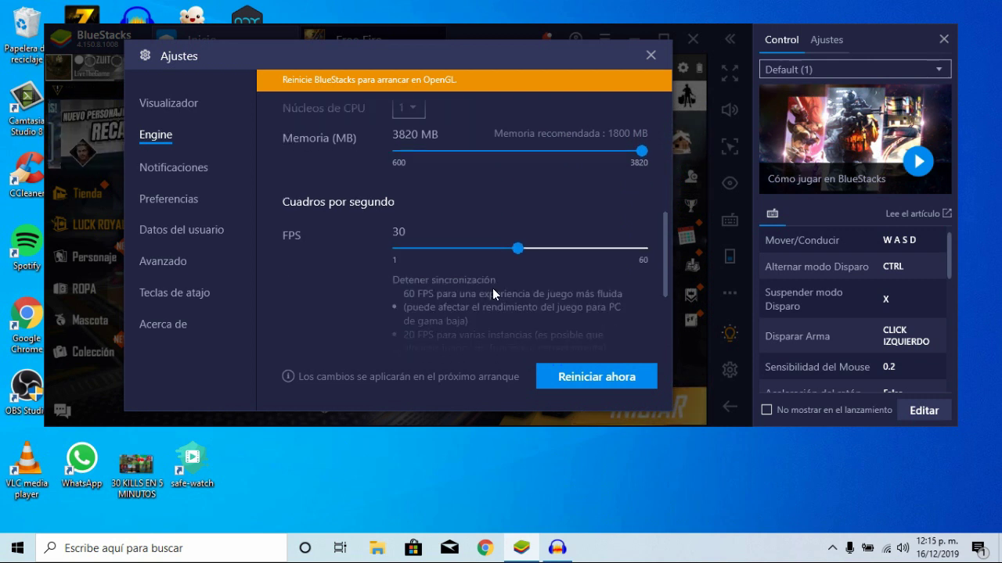
click(643, 250)
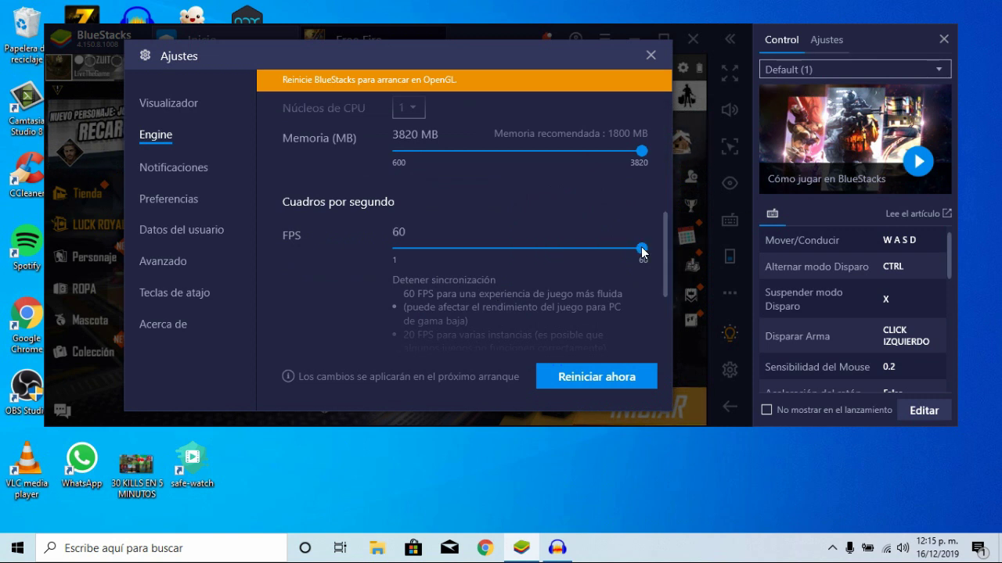
click(520, 248)
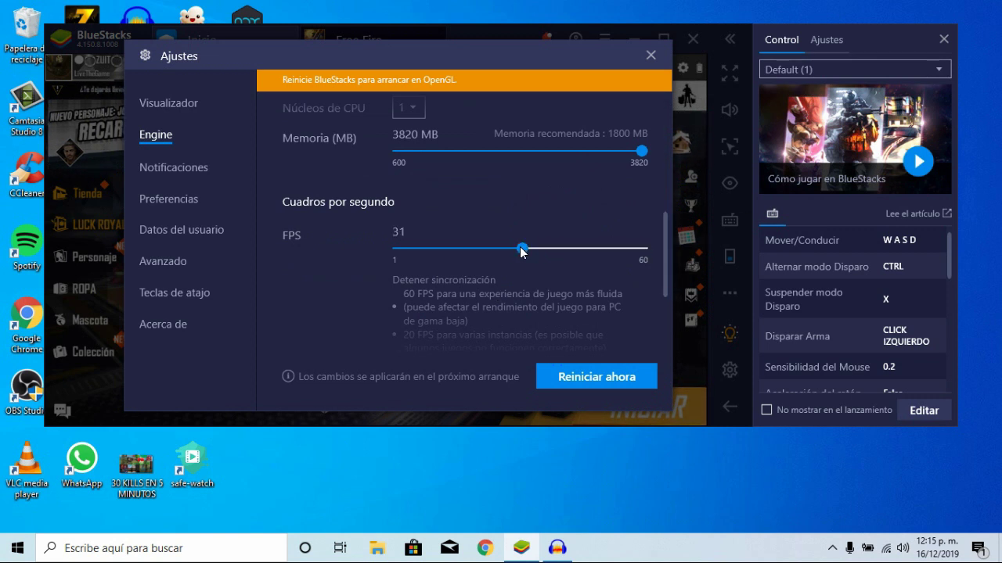
click(515, 248)
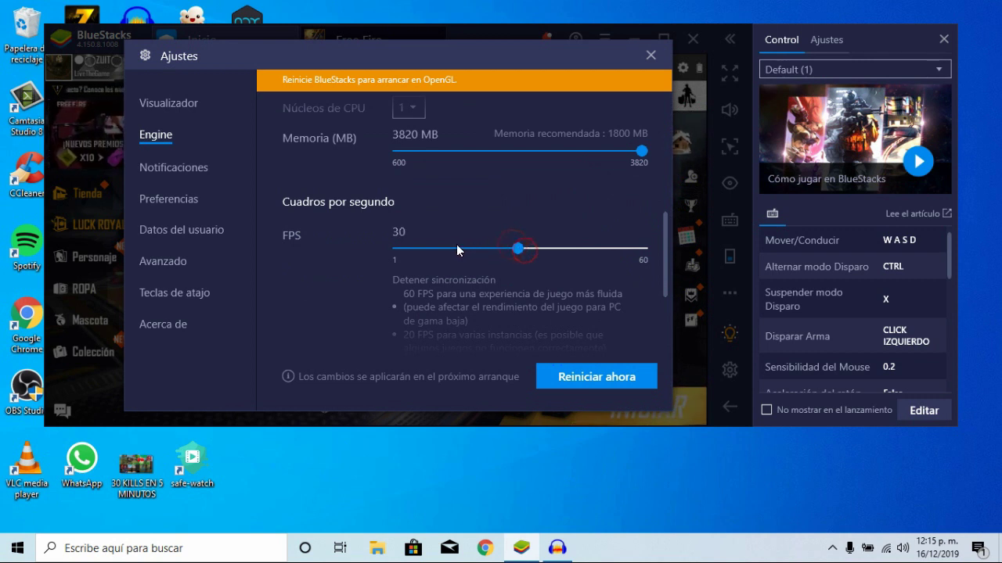
drag(453, 249, 474, 259)
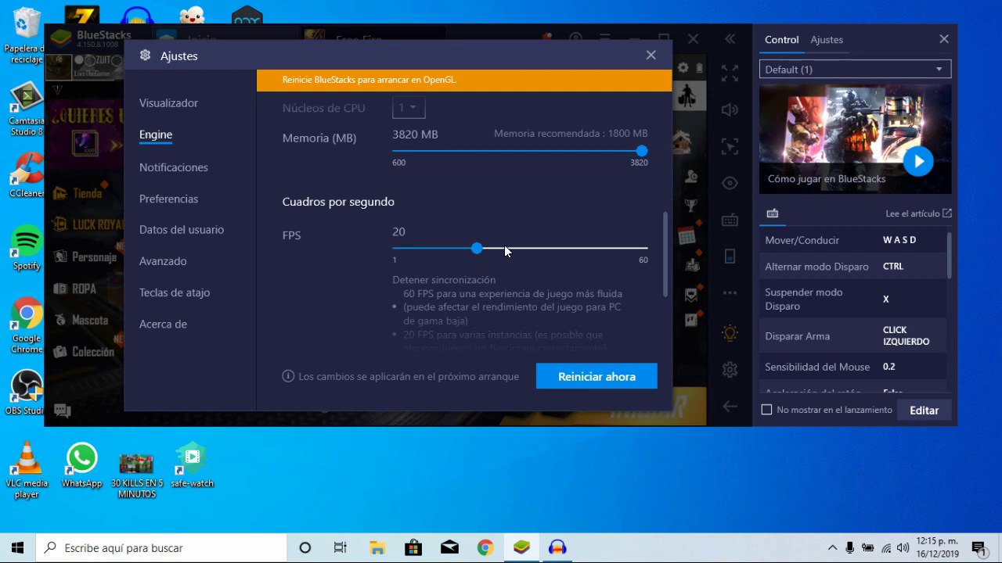
drag(475, 251, 519, 267)
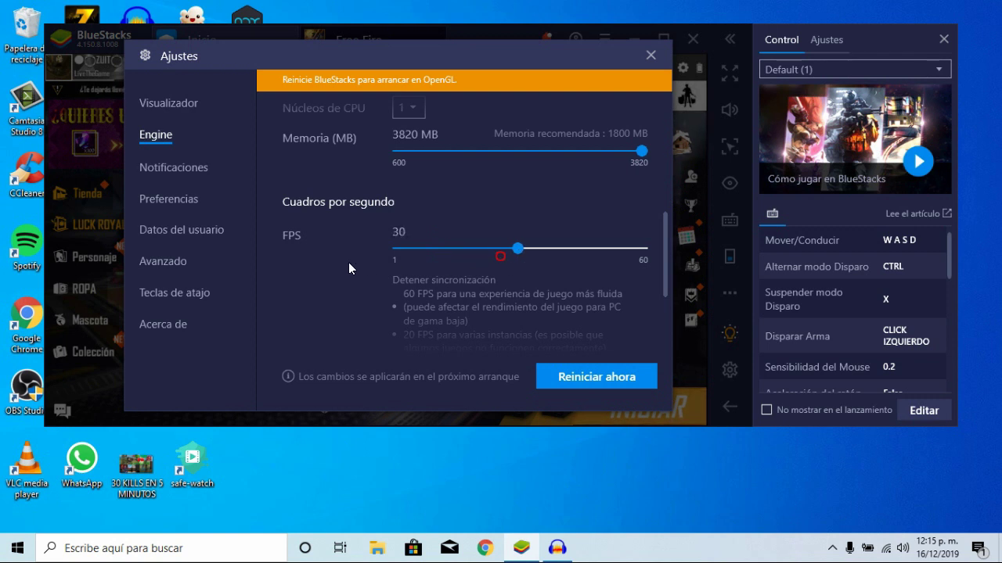
Examine the high frame rate, FPS display and ABI options in the Engine settings, and look at the Preferencias settings.
scroll(343, 293, down, 3)
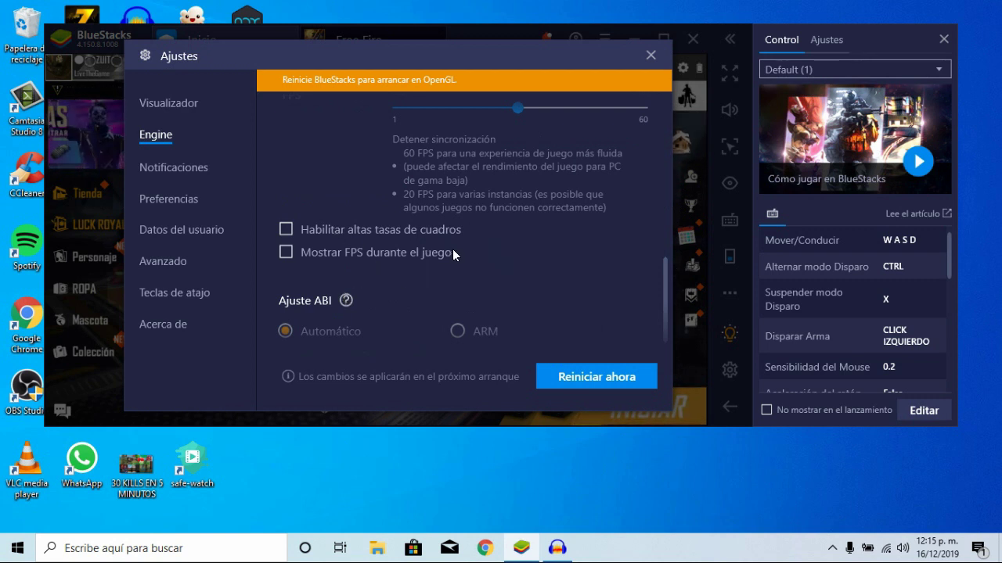
scroll(466, 258, down, 1)
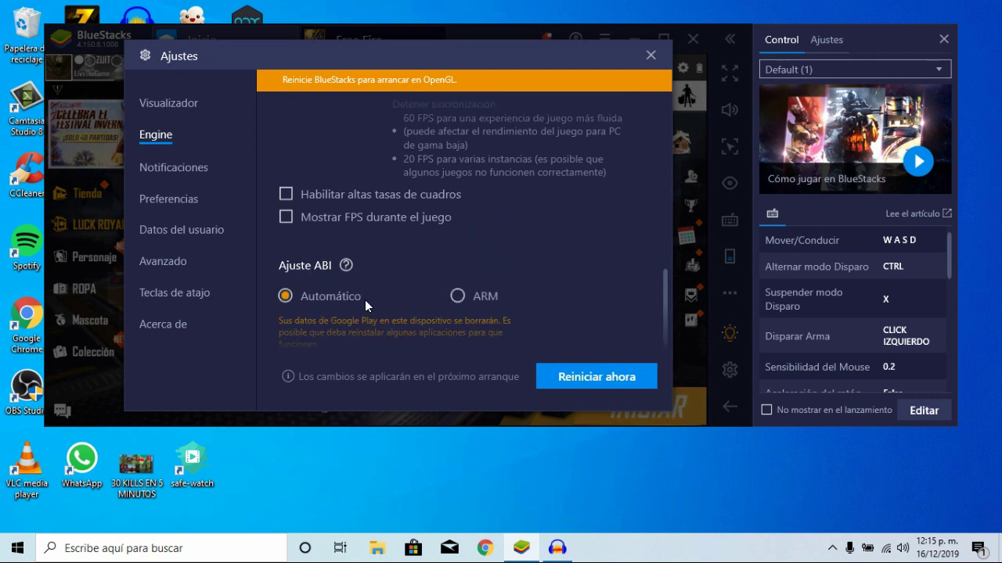
scroll(388, 270, down, 1)
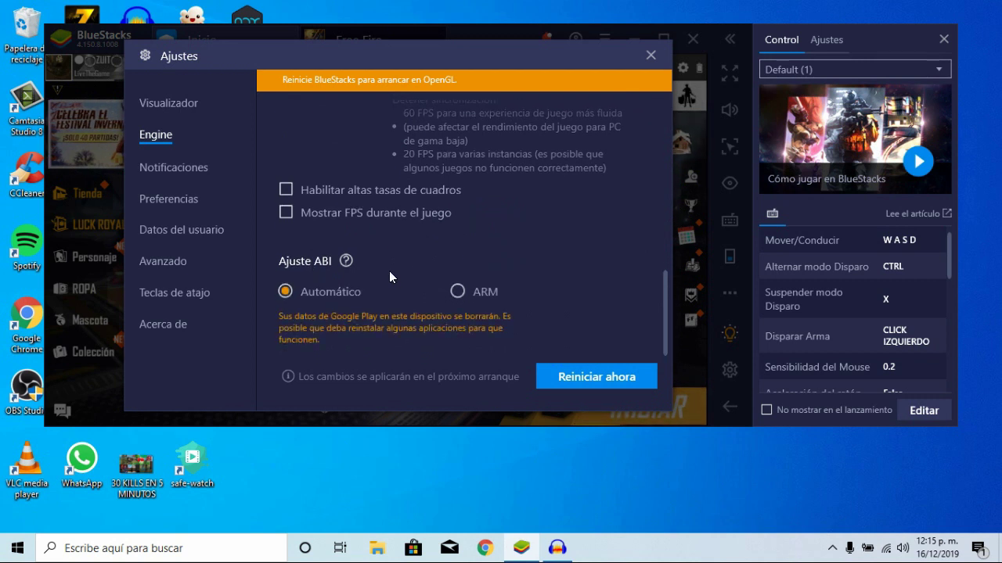
scroll(417, 245, up, 5)
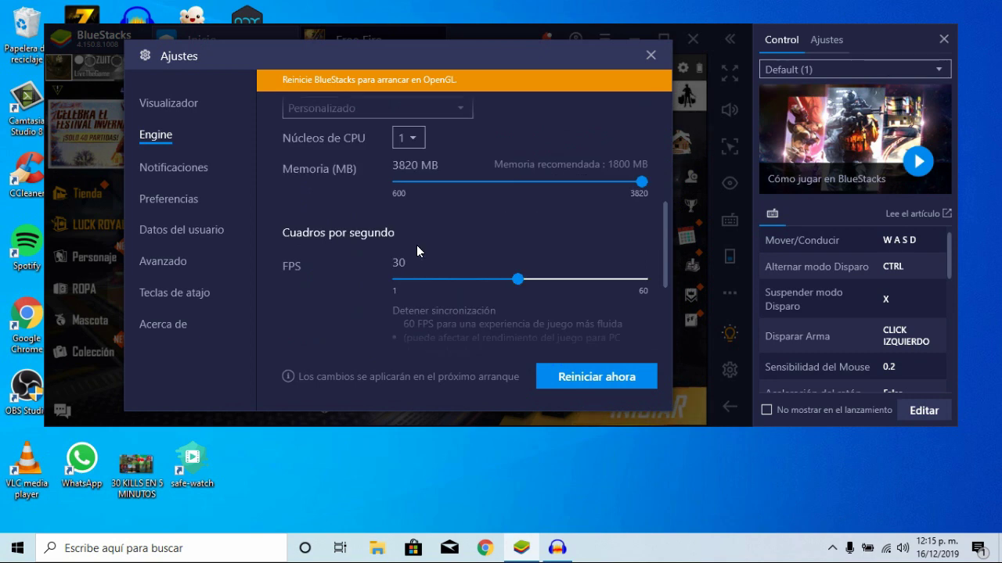
scroll(260, 205, down, 2)
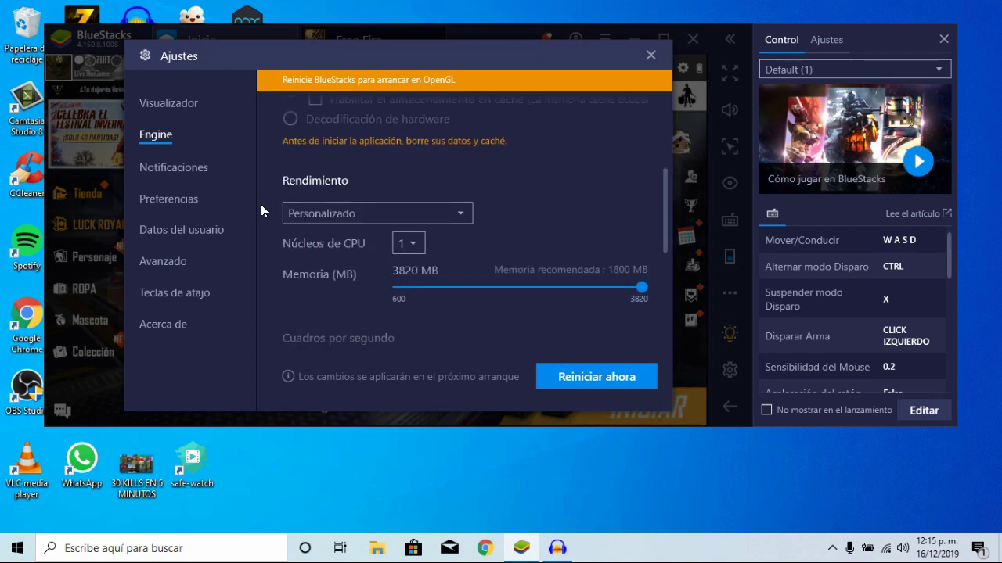
click(199, 169)
click(184, 200)
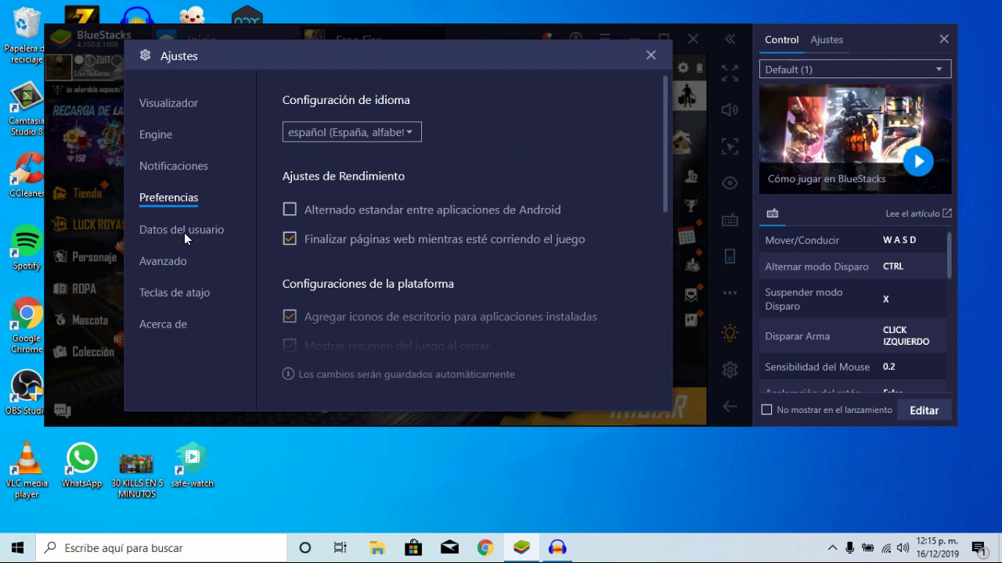
Examine the predefined device profiles offered in the Avanzado settings, keeping OnePlus 5 selected.
click(182, 261)
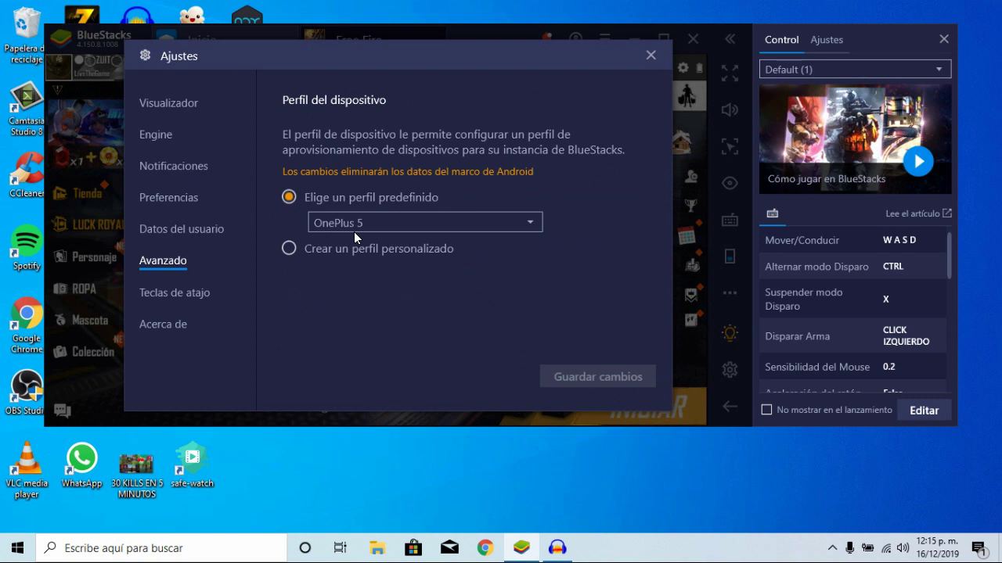
click(531, 226)
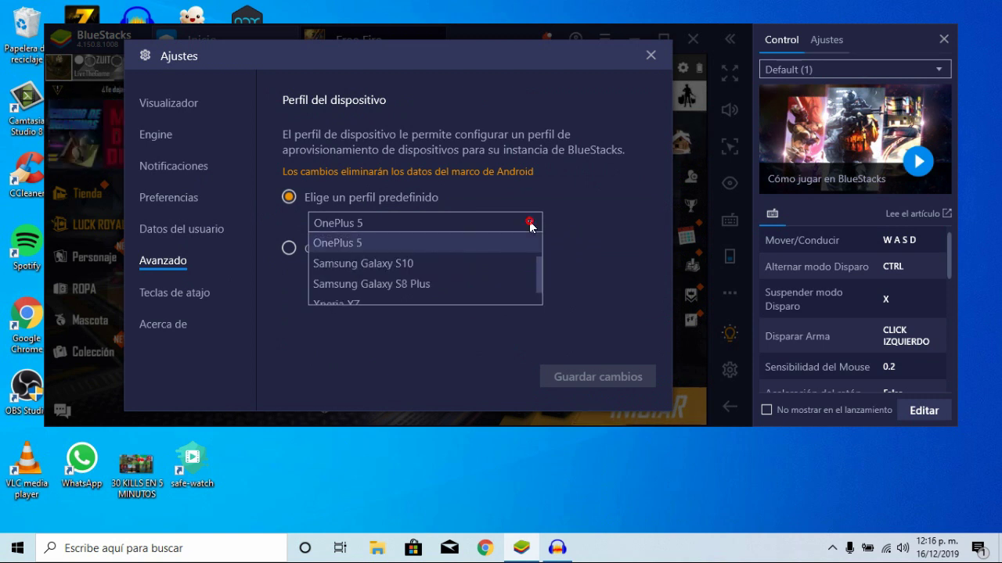
scroll(476, 275, up, 1)
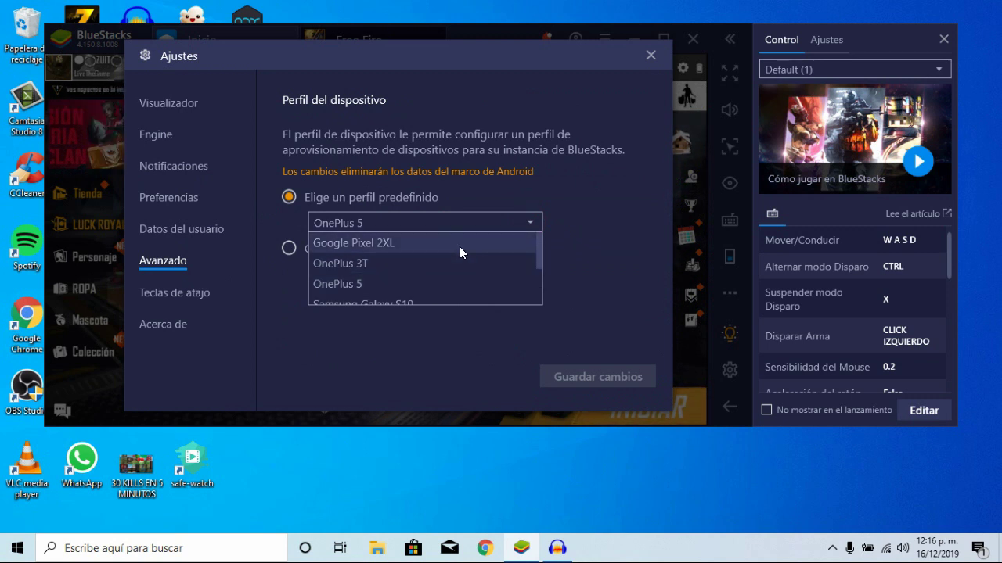
scroll(459, 247, down, 1)
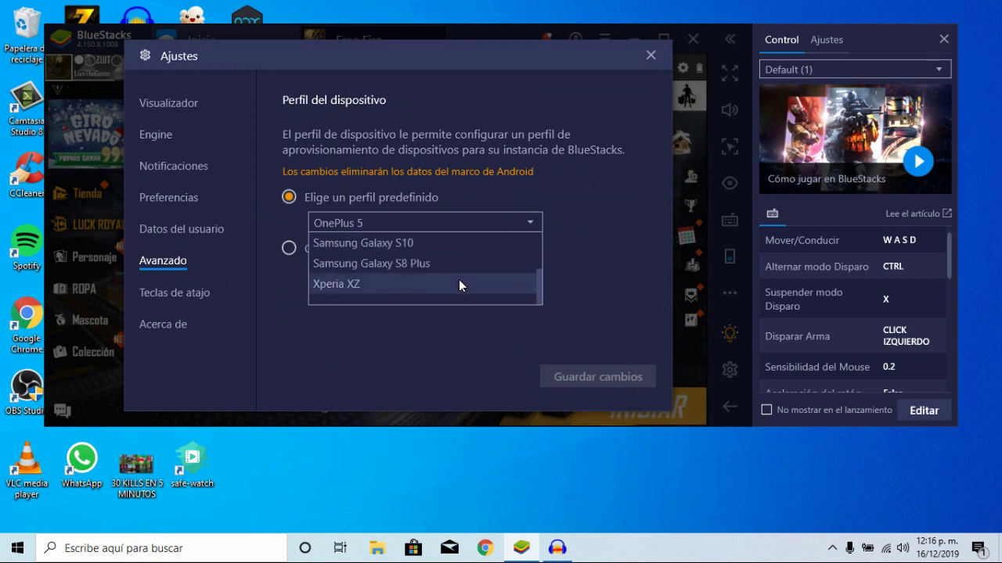
scroll(466, 284, up, 1)
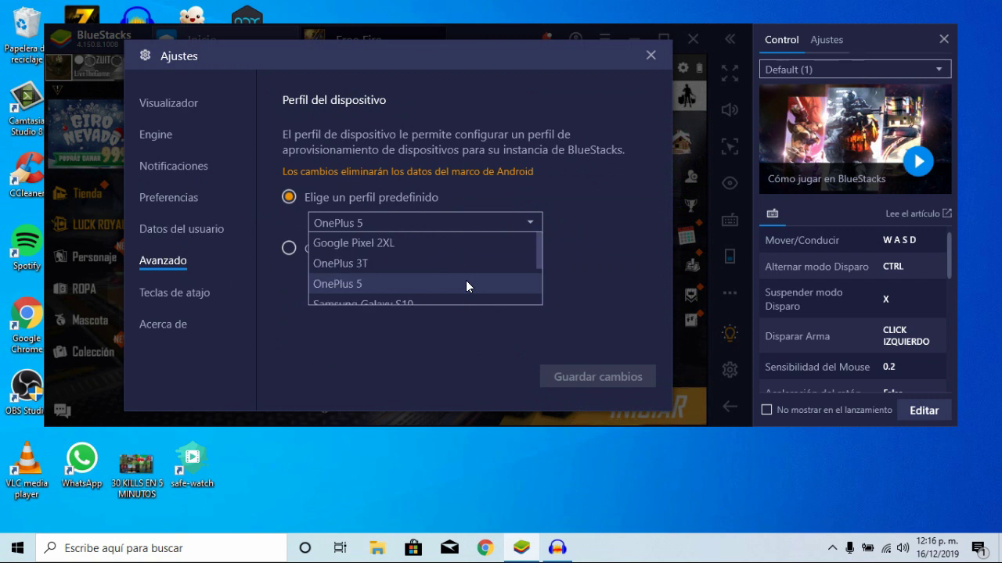
click(579, 238)
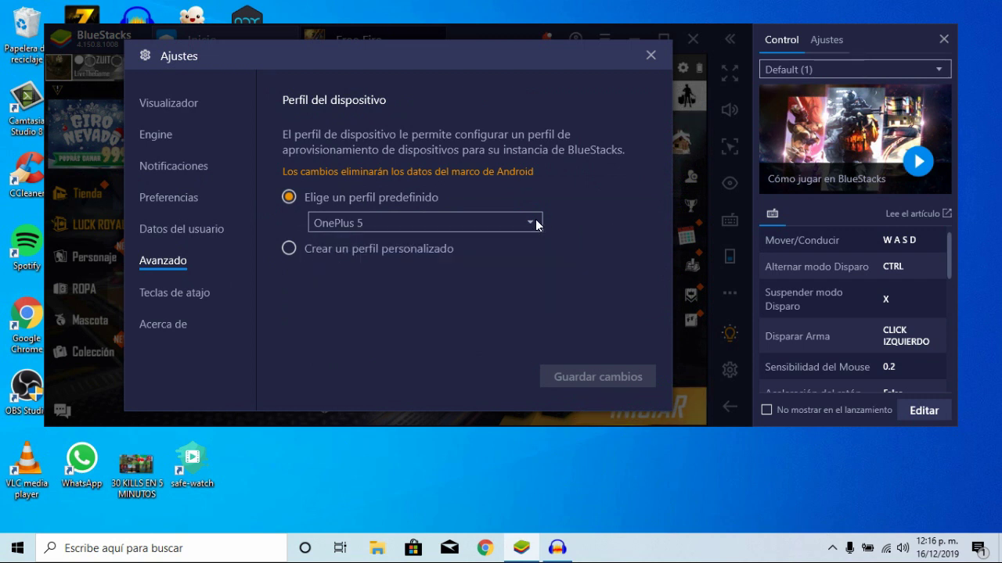
click(536, 224)
scroll(401, 246, up, 1)
scroll(403, 285, down, 1)
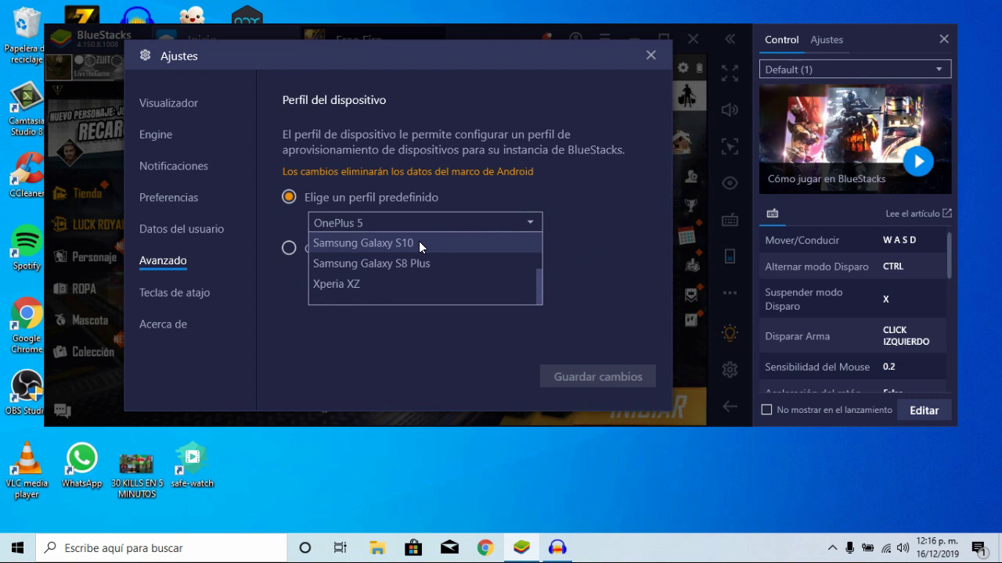
scroll(419, 243, up, 3)
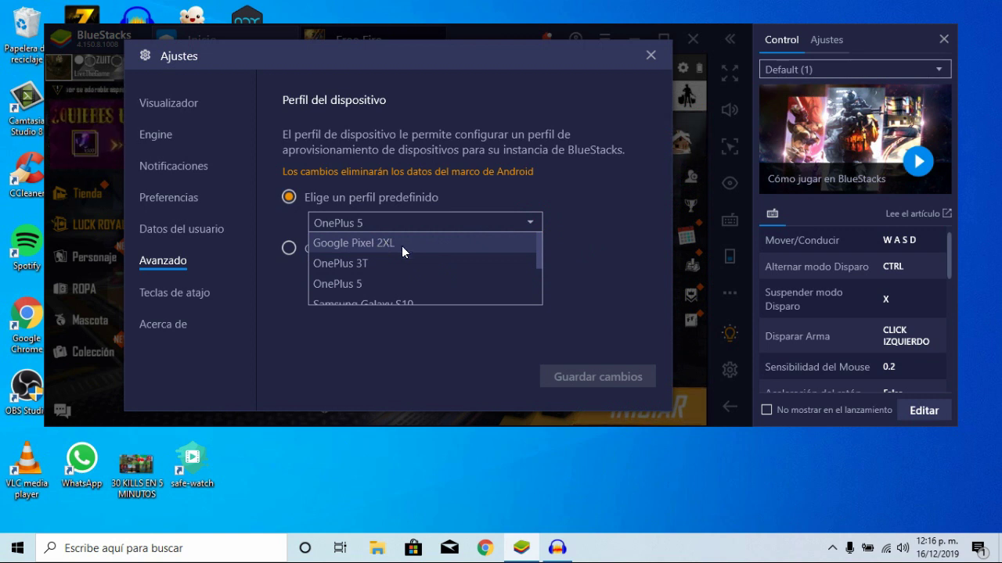
click(603, 246)
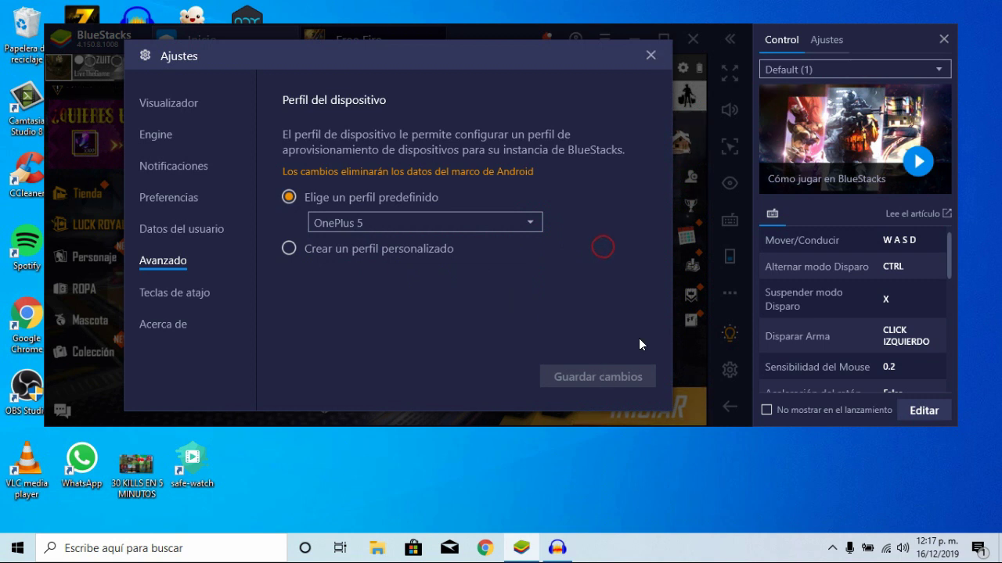
click(605, 349)
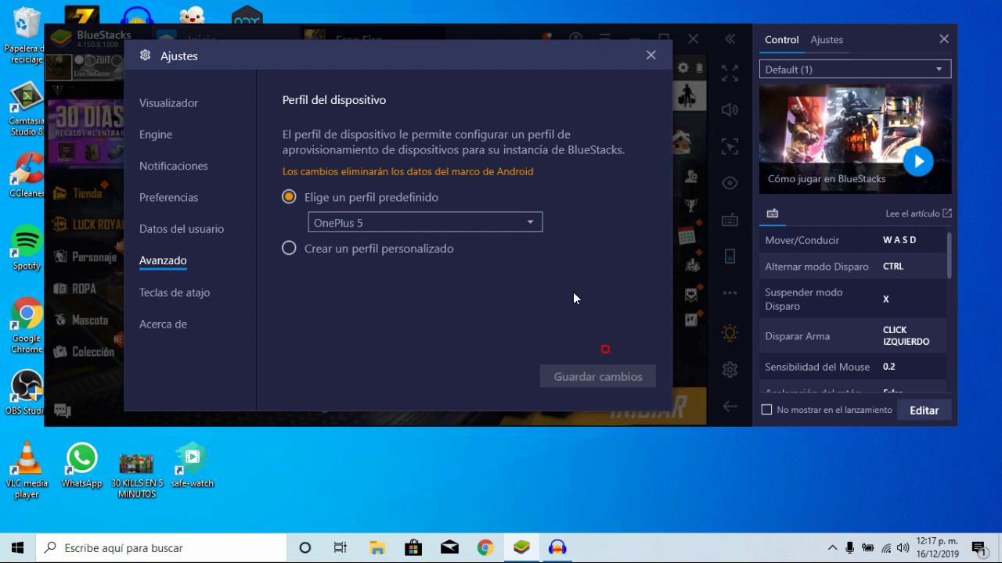
Close the emulator settings and set Free Fire's graphics to Ultra with BRILLO on Brillo, FPS ALTOS on ALTO and SOMBRA on Apagado.
click(651, 56)
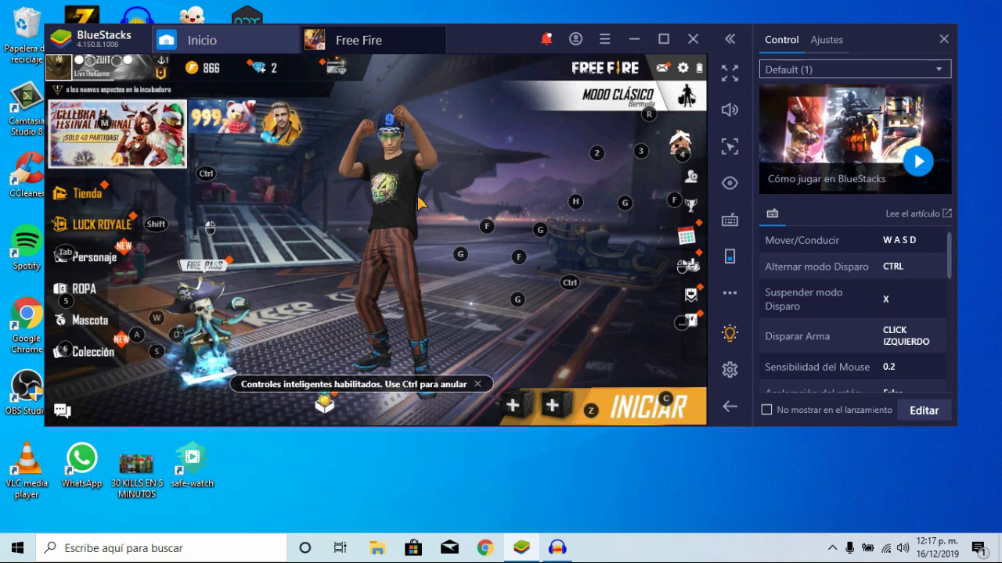
click(683, 69)
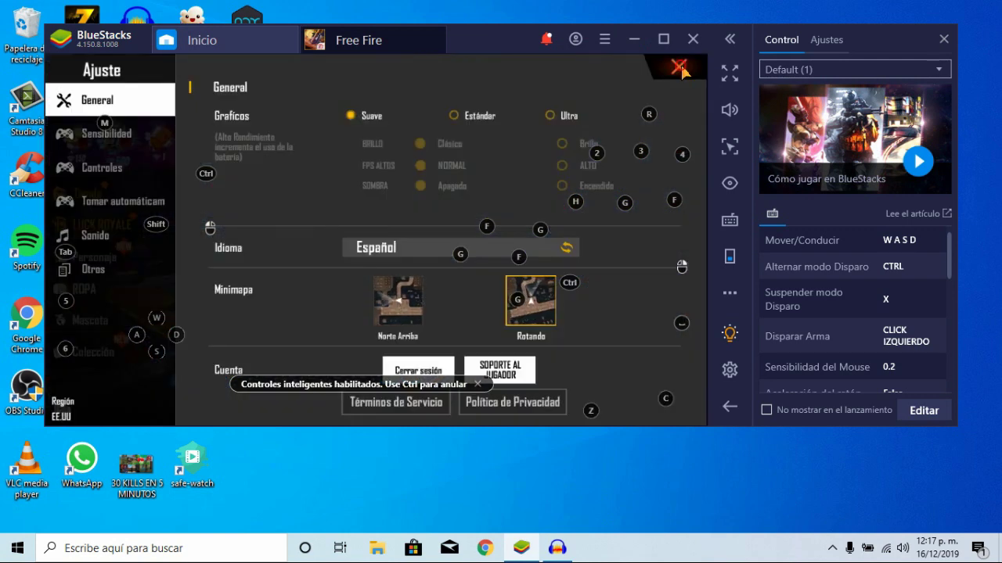
click(548, 116)
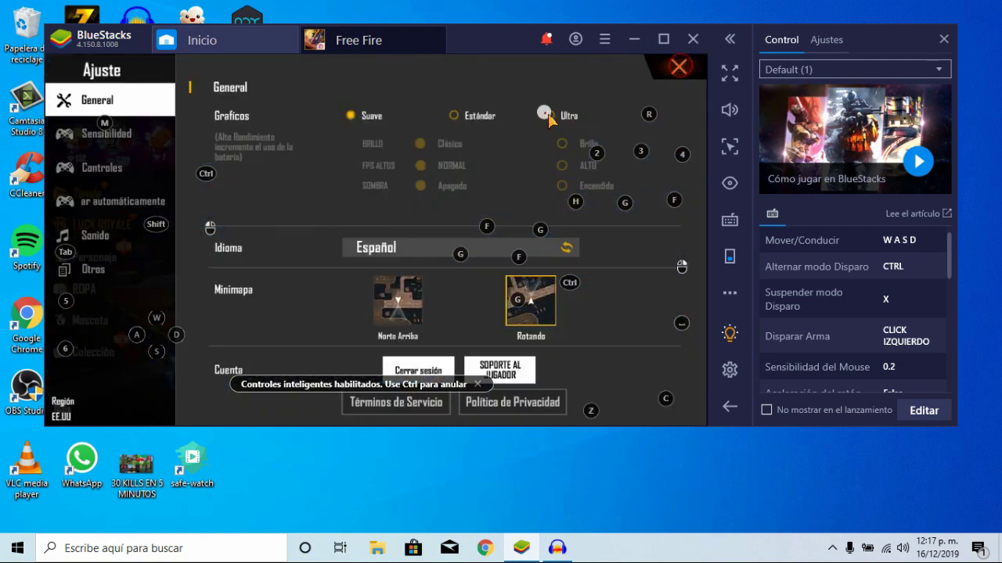
click(560, 161)
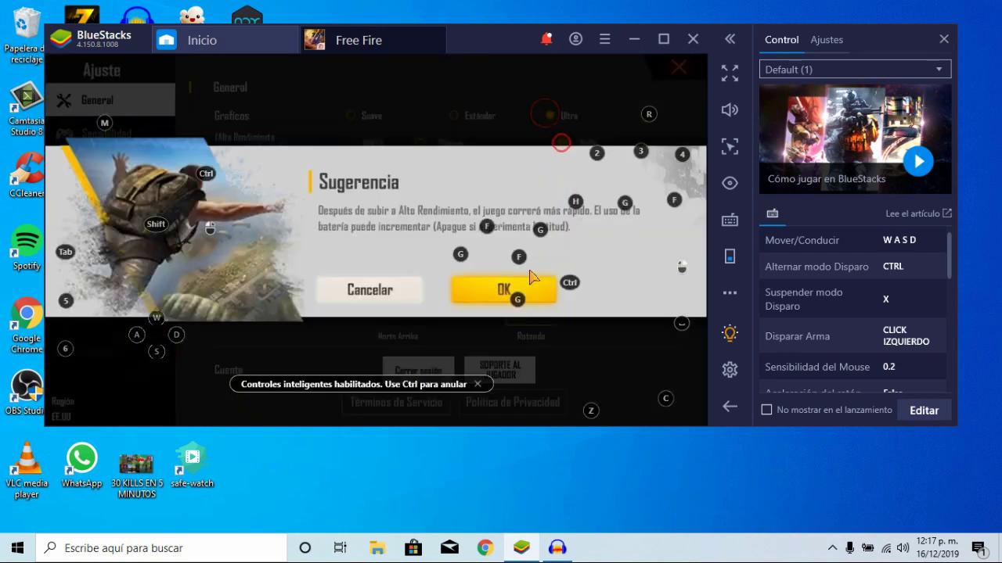
click(484, 291)
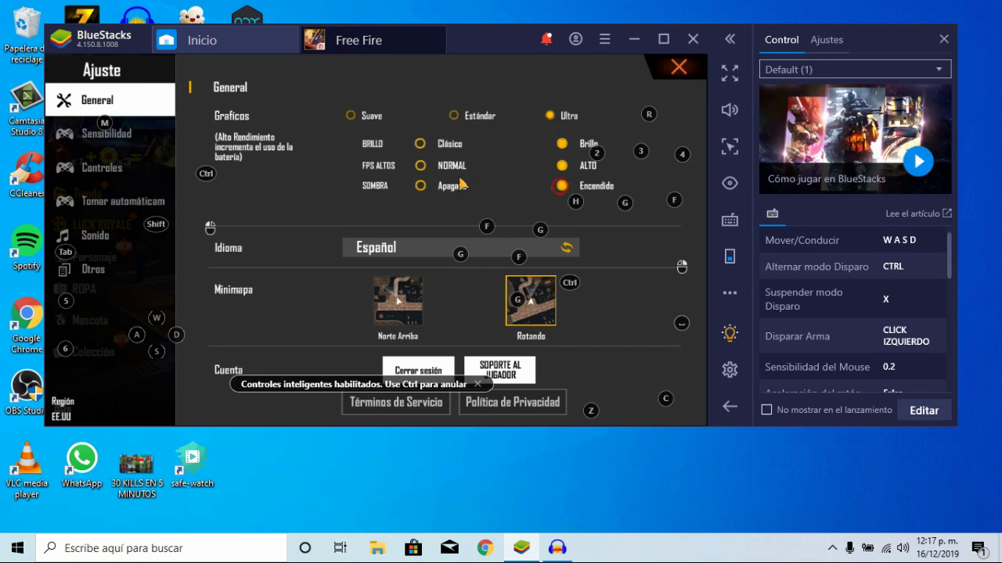
click(420, 186)
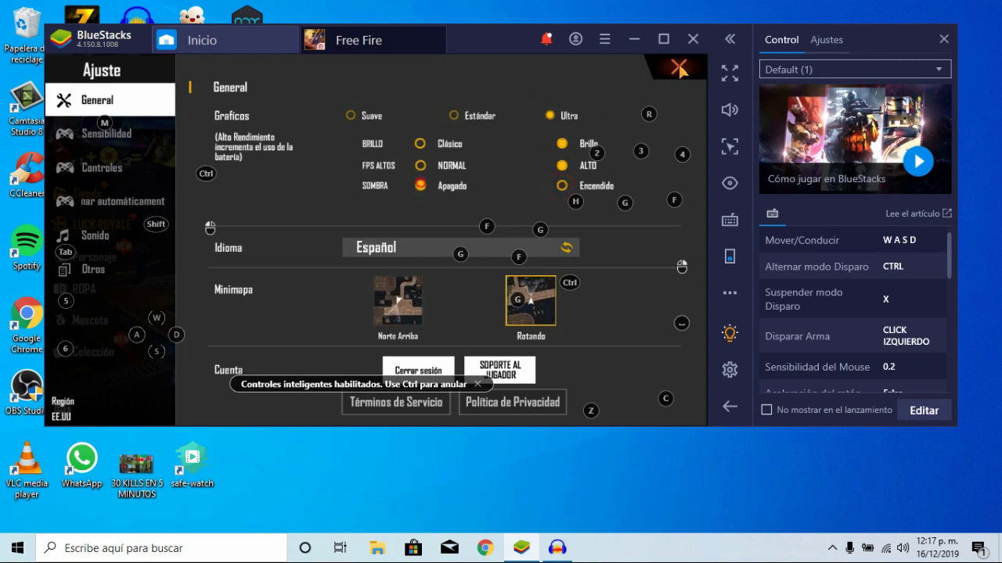
key(Escape)
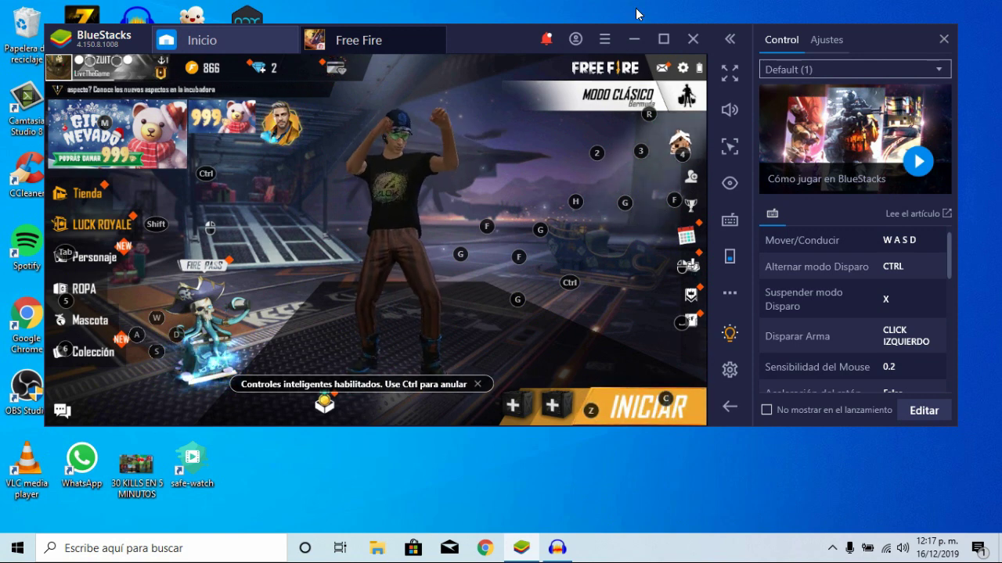
Set Free Fire's graphics quality to Suave and return to the game lobby.
click(684, 71)
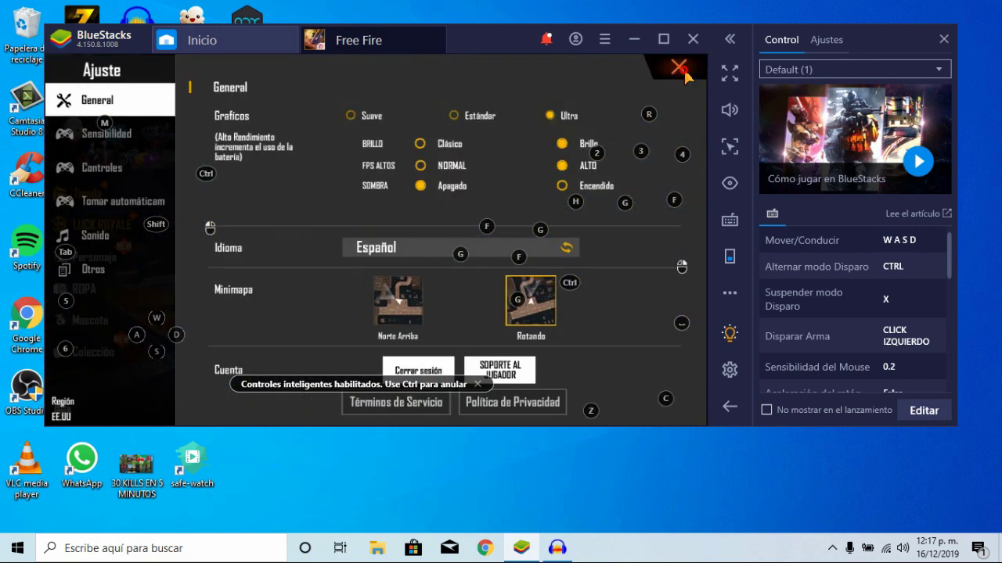
click(350, 116)
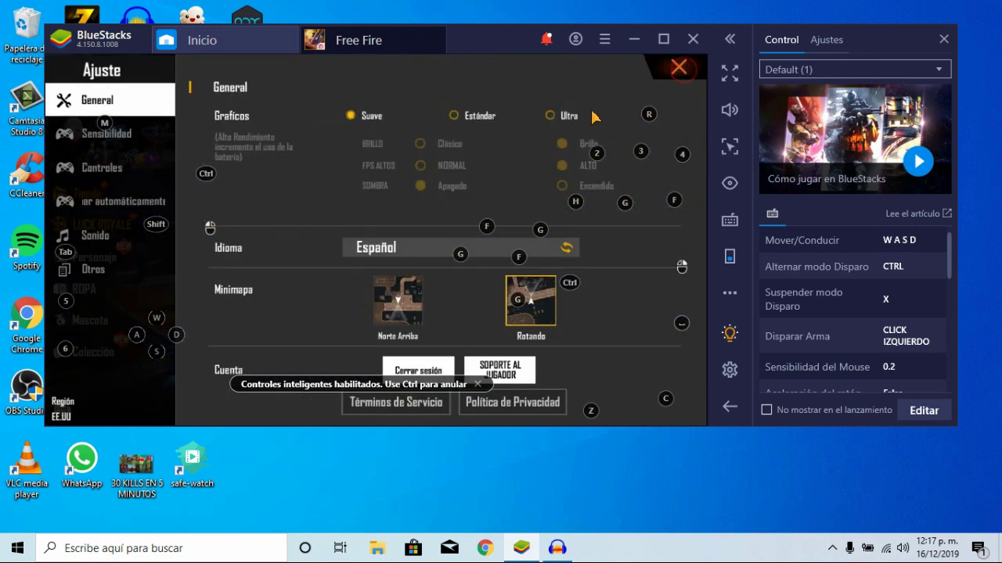
click(677, 71)
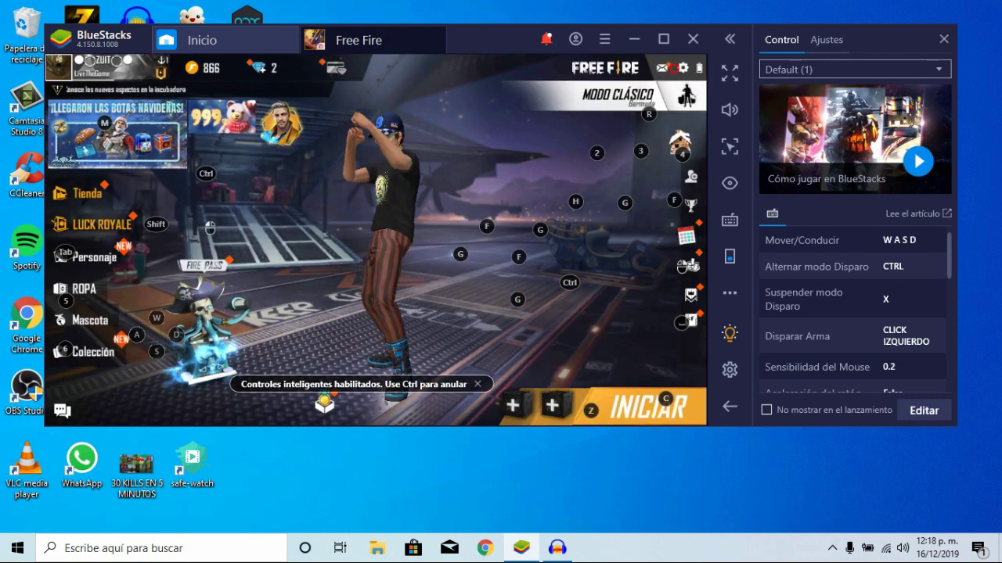